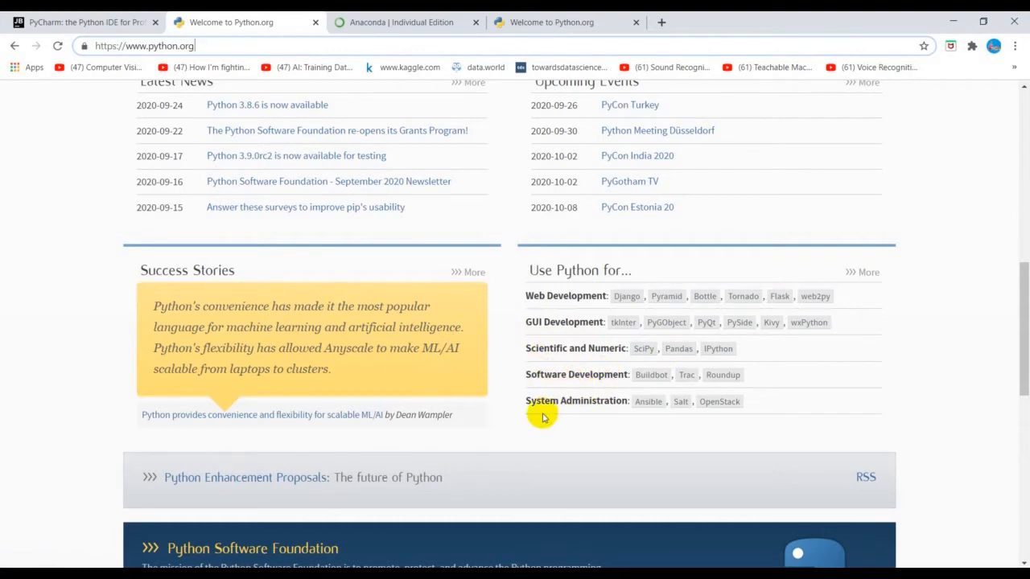
# Step: Start downloading the Python 3.8.5 installer for Windows from python.org, and cancel that download
pyautogui.scroll(5, 567, 365)
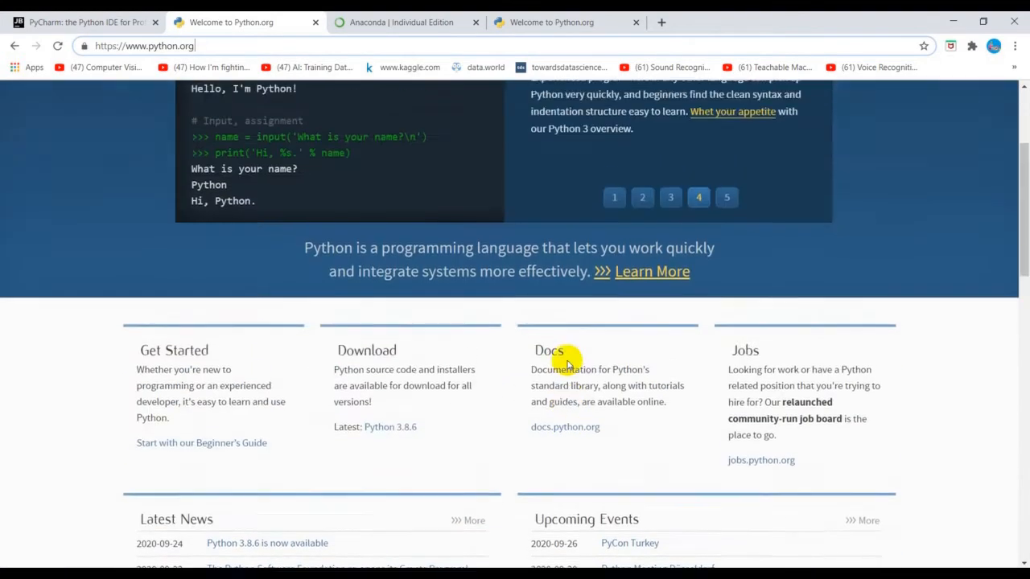
pyautogui.scroll(1, 568, 365)
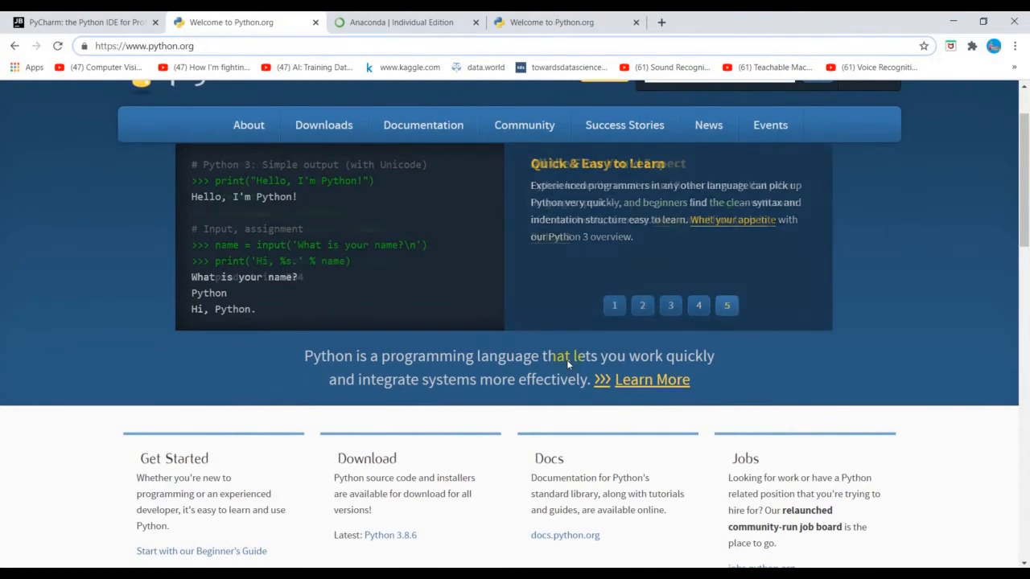
pyautogui.scroll(1, 566, 359)
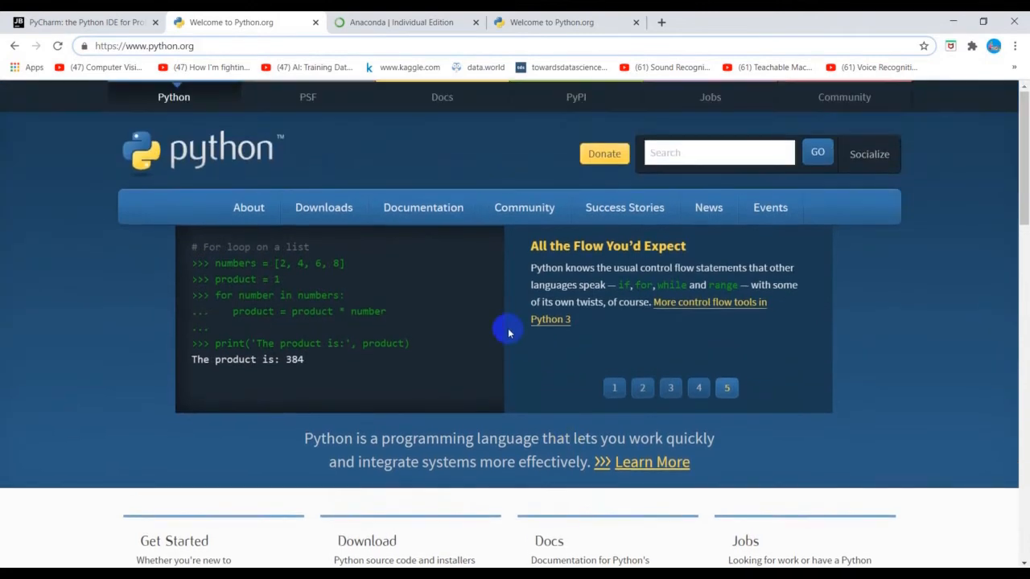
pyautogui.moveTo(321, 207)
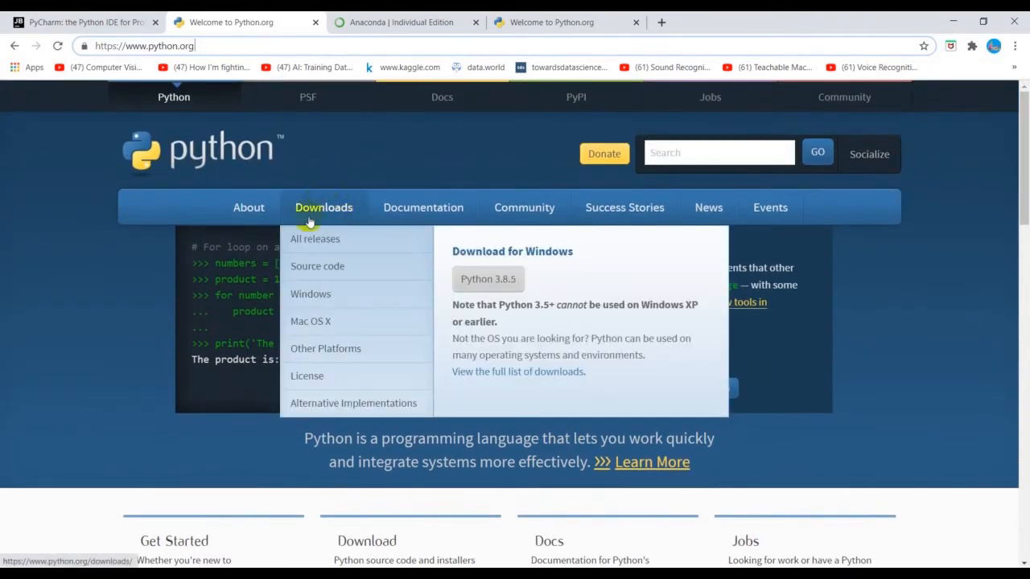
pyautogui.click(476, 288)
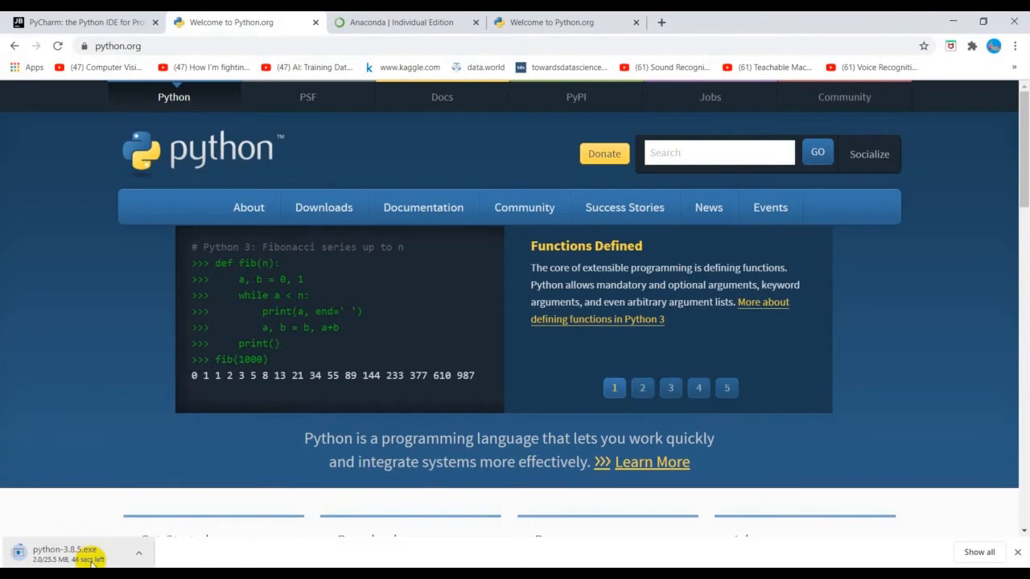
pyautogui.click(140, 555)
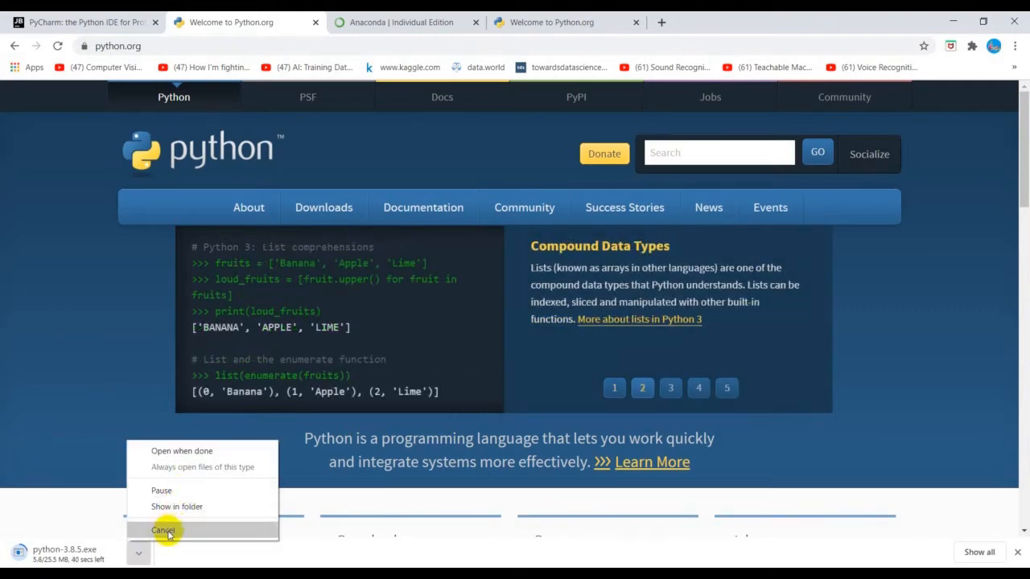
pyautogui.click(165, 529)
# Step: Check the installed Python version in a Command Prompt with python --version, and close the window
pyautogui.press('super')
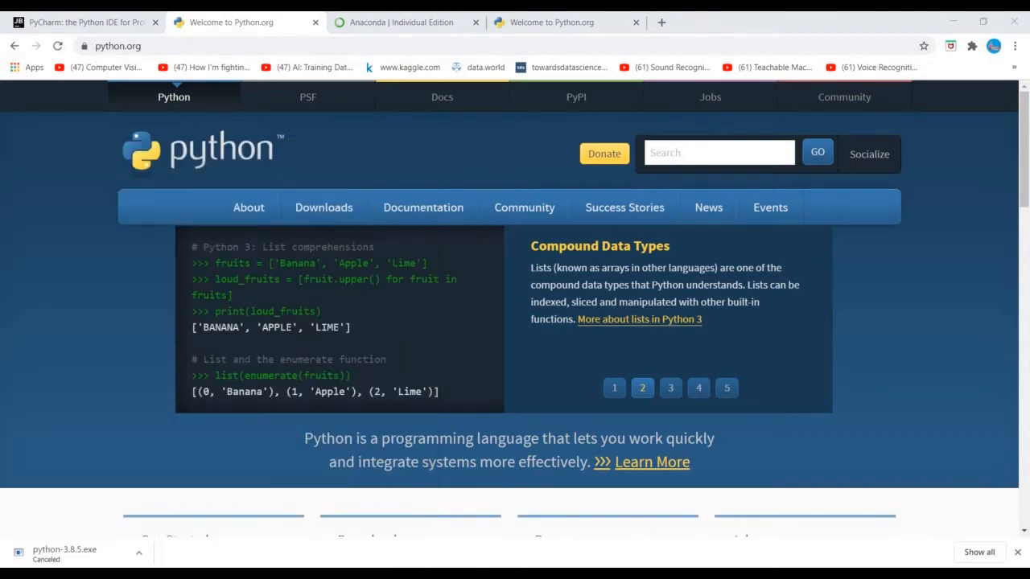
pyautogui.press('super+r')
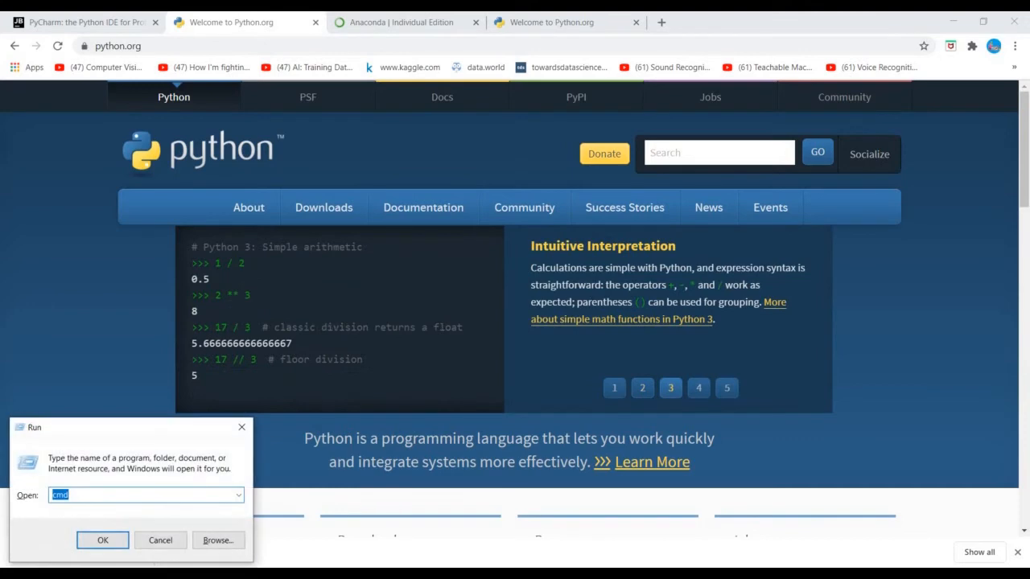
pyautogui.press('Return')
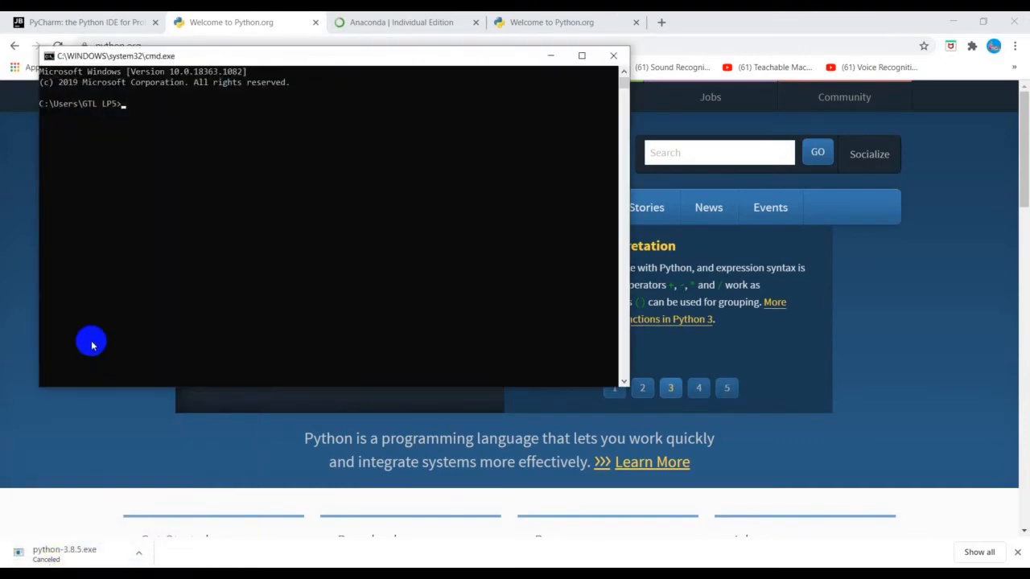
pyautogui.write('py')
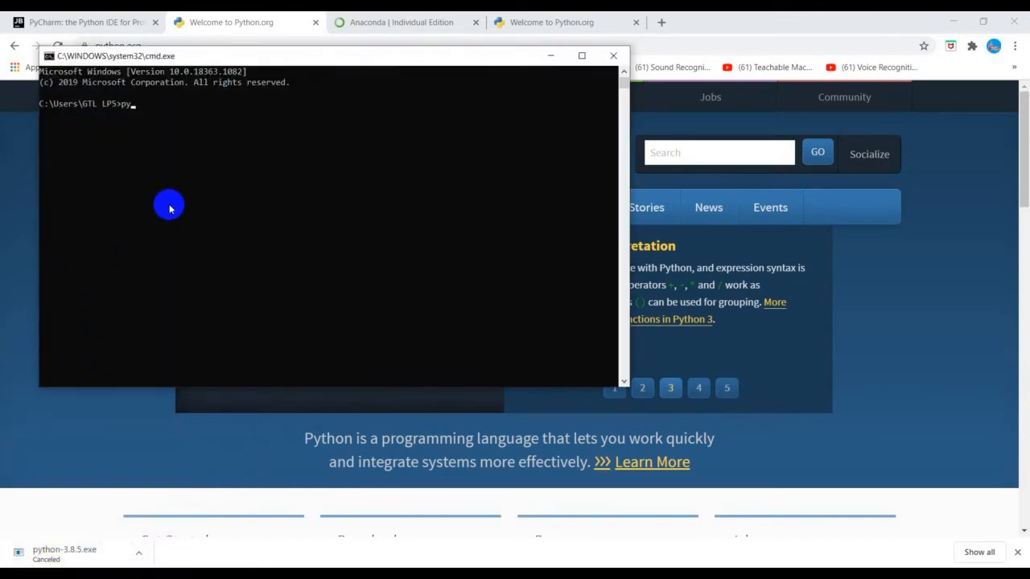
pyautogui.write('thon --')
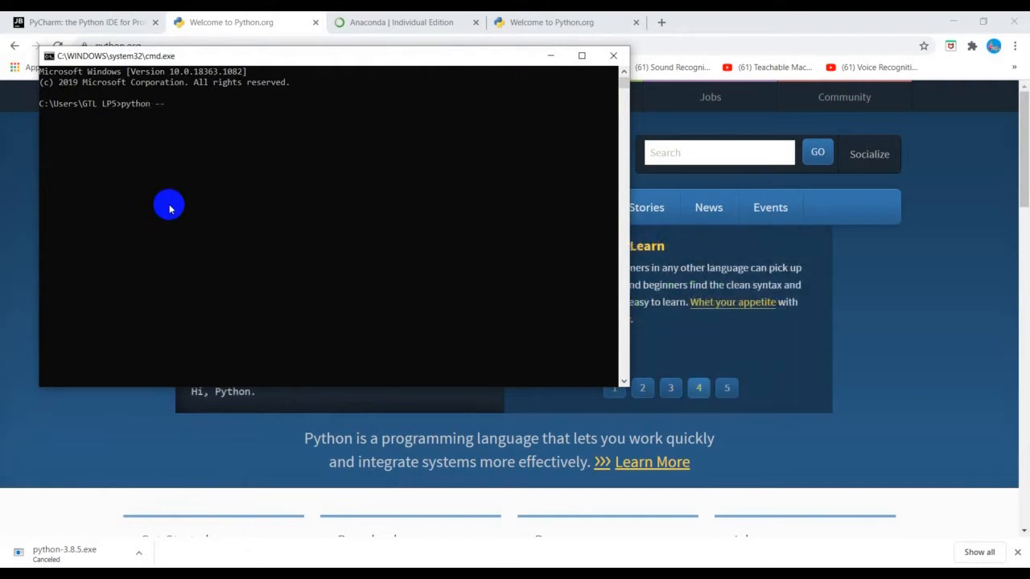
pyautogui.write('version')
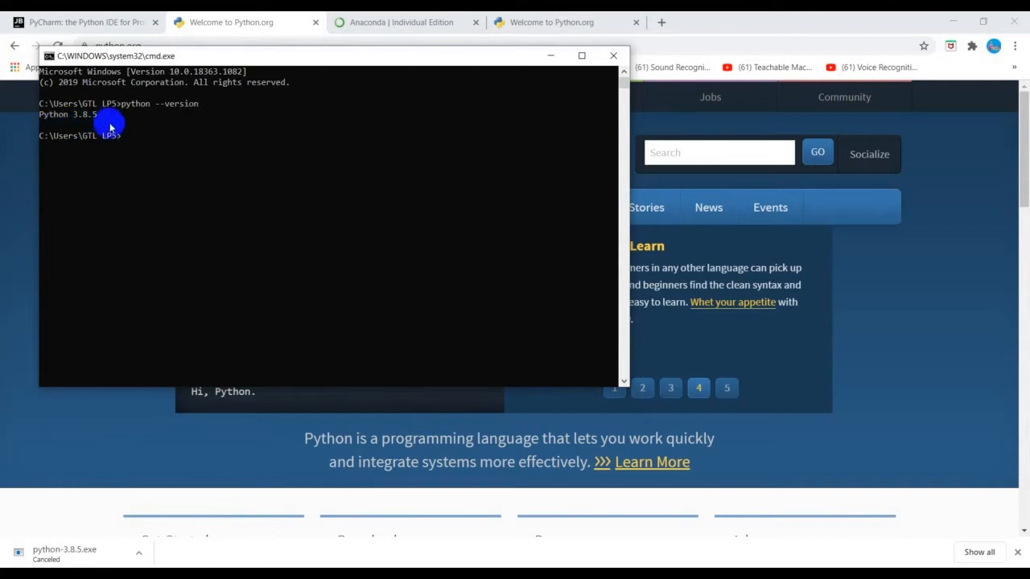
pyautogui.moveTo(242, 62); pyautogui.dragTo(460, 317)
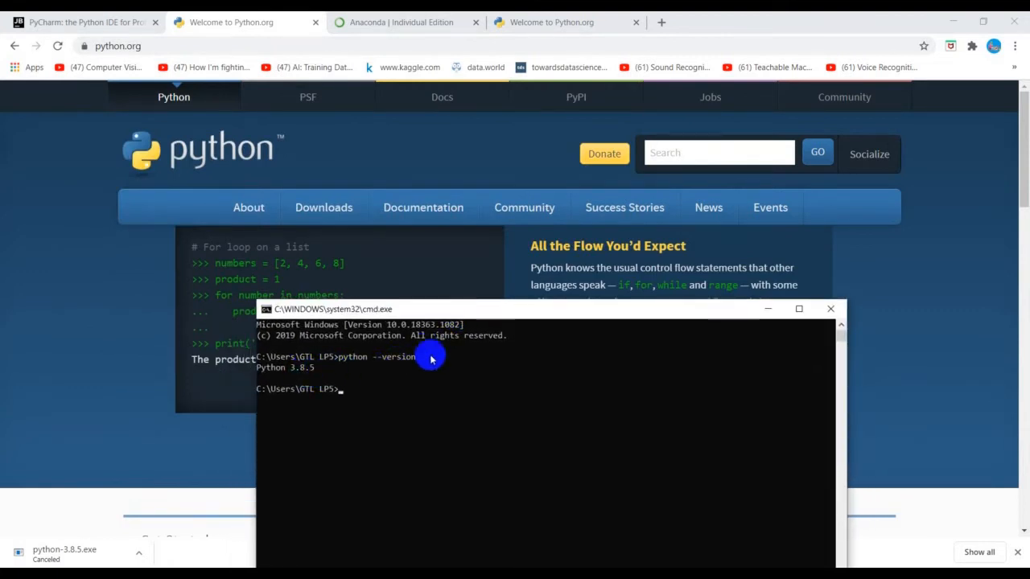
pyautogui.click(832, 309)
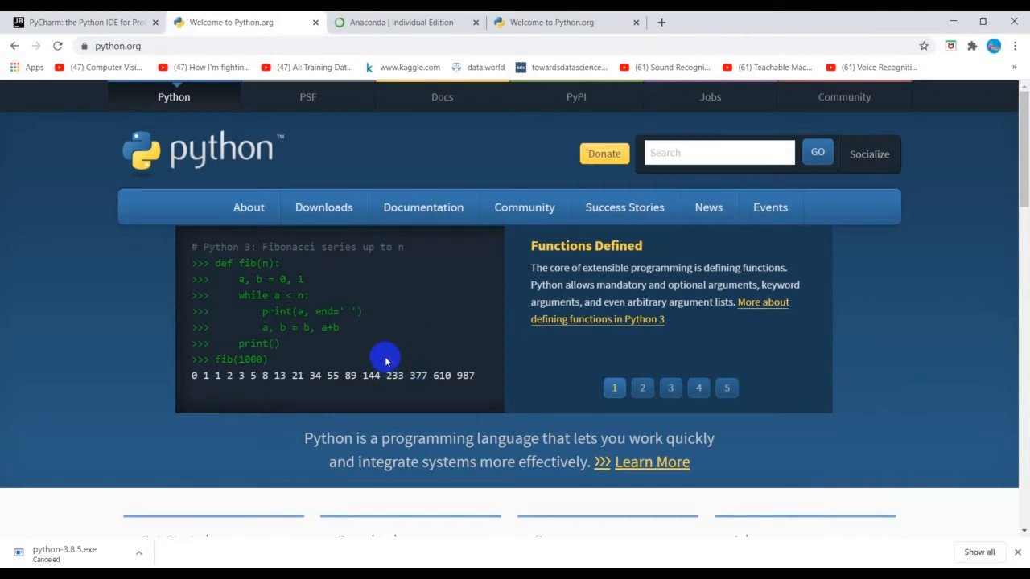
# Step: Switch to the Anaconda Individual Edition page and examine its full web address and list of products
pyautogui.scroll(-1, 385, 362)
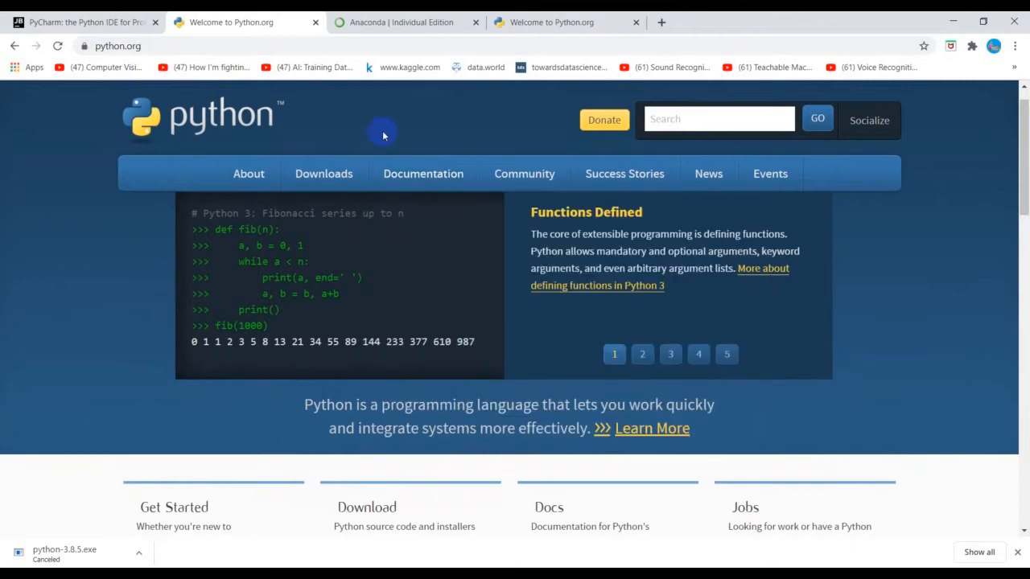
pyautogui.click(383, 31)
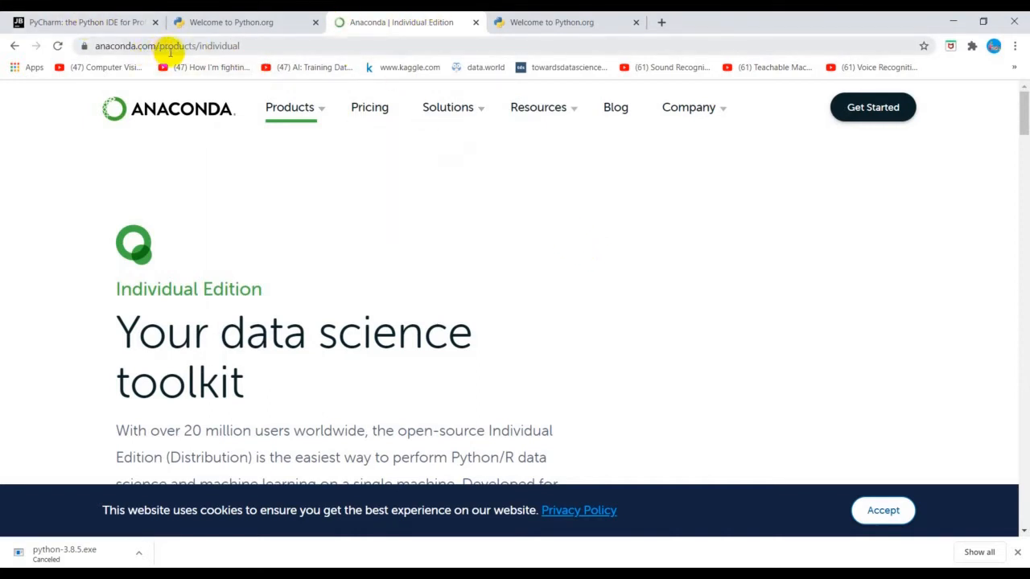
pyautogui.click(258, 46)
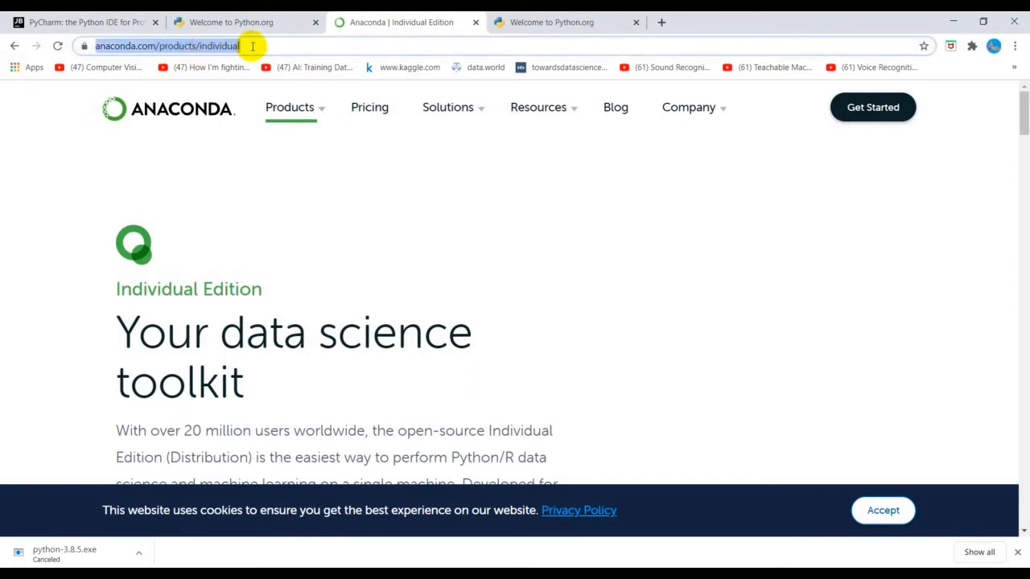
pyautogui.click(252, 45)
pyautogui.moveTo(289, 107)
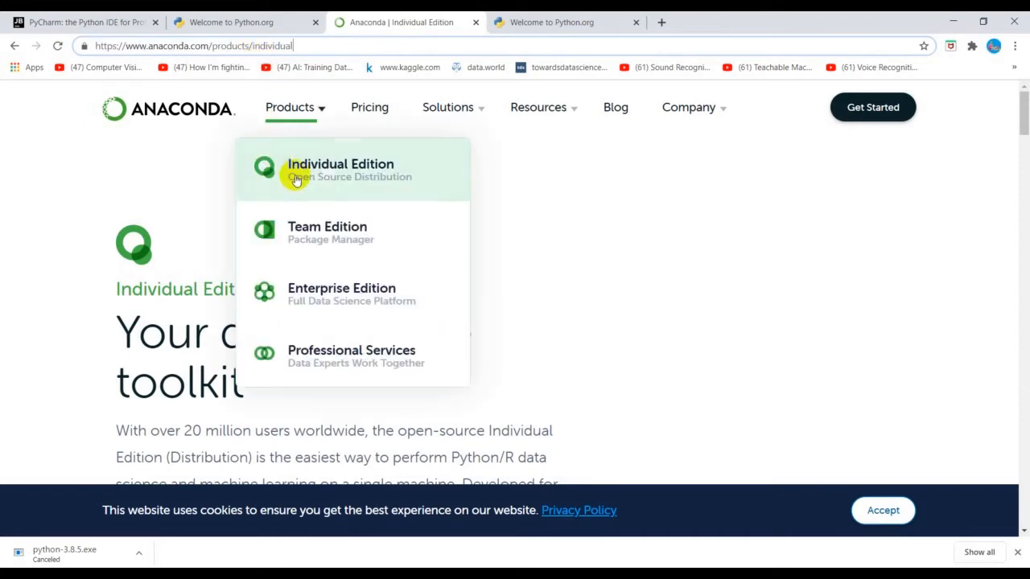
# Step: Start downloading Anaconda's 64-Bit Graphical Installer for Windows with Python 3.8, and cancel that download
pyautogui.scroll(-2, 292, 175)
pyautogui.scroll(-2, 598, 311)
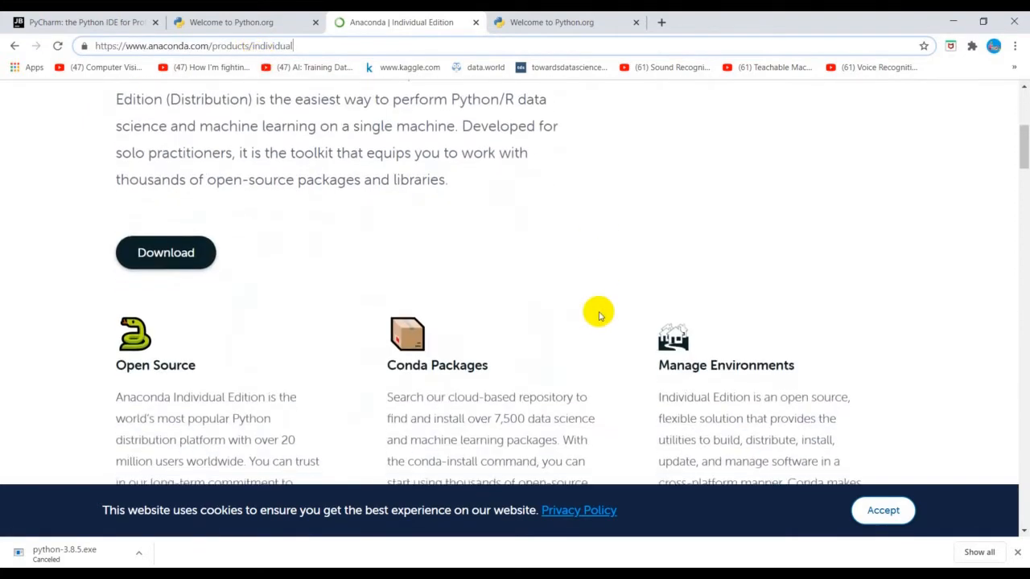
pyautogui.scroll(2, 598, 310)
pyautogui.scroll(-2, 598, 315)
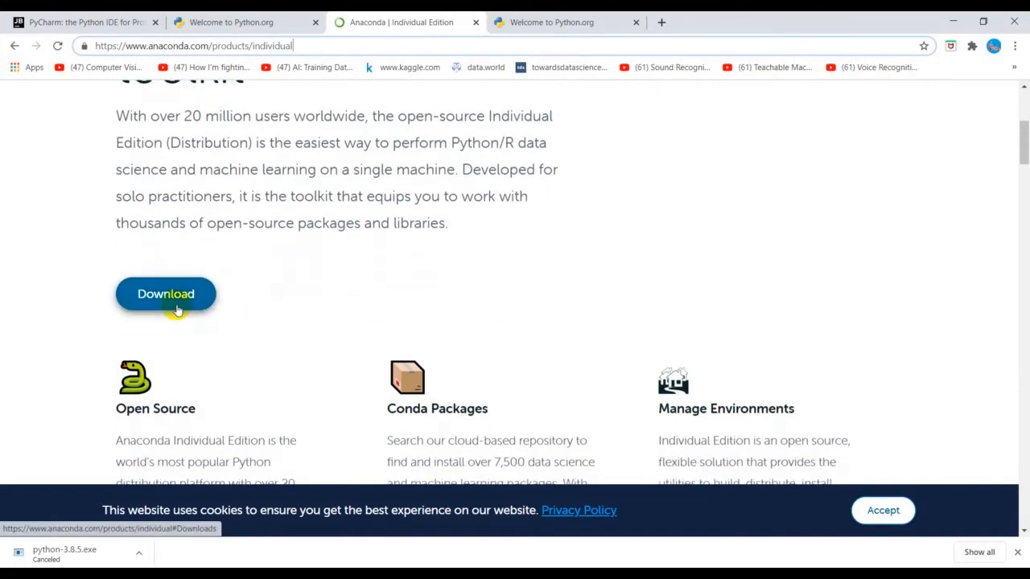
pyautogui.click(170, 303)
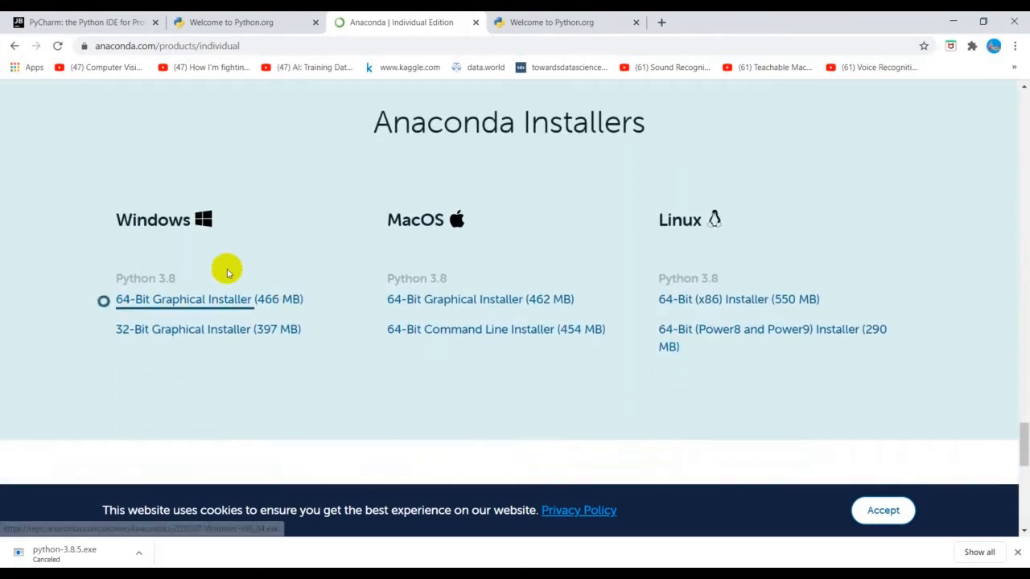
pyautogui.click(172, 304)
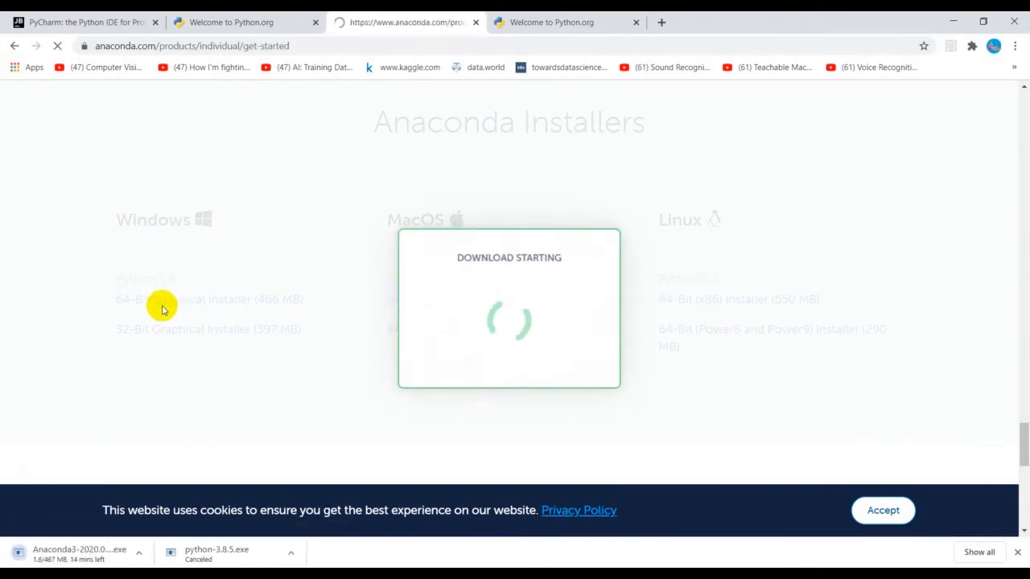
pyautogui.click(137, 555)
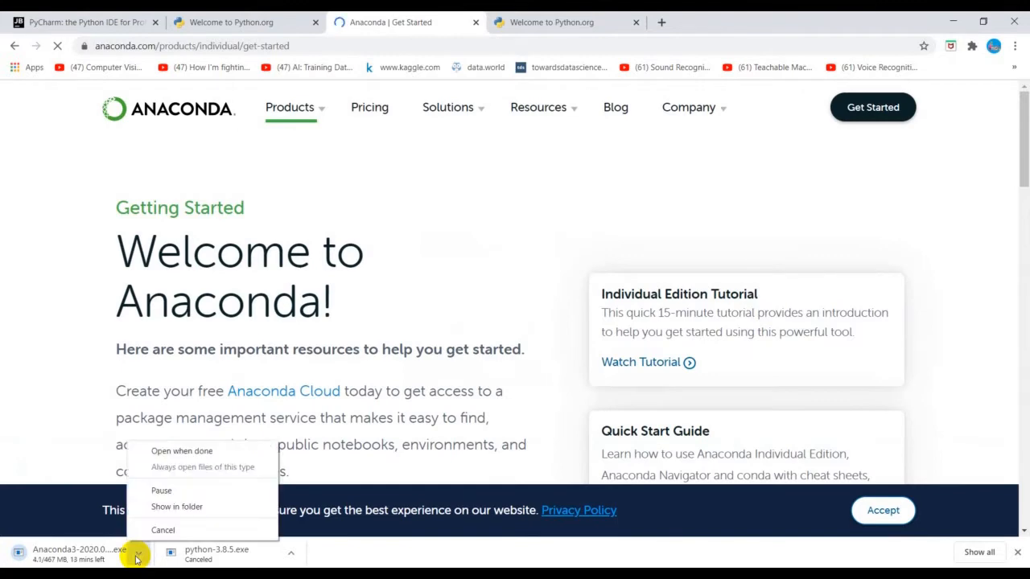
pyautogui.click(160, 531)
# Step: Close the Infinix HOT 4 Lite folder window covering the Anaconda getting-started page
pyautogui.scroll(-3, 258, 469)
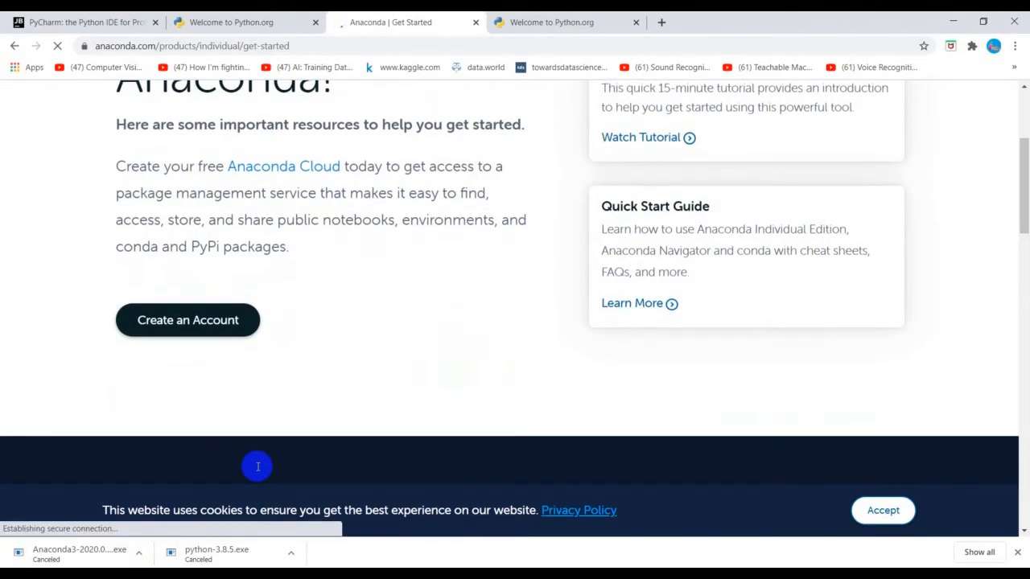
pyautogui.scroll(3, 257, 469)
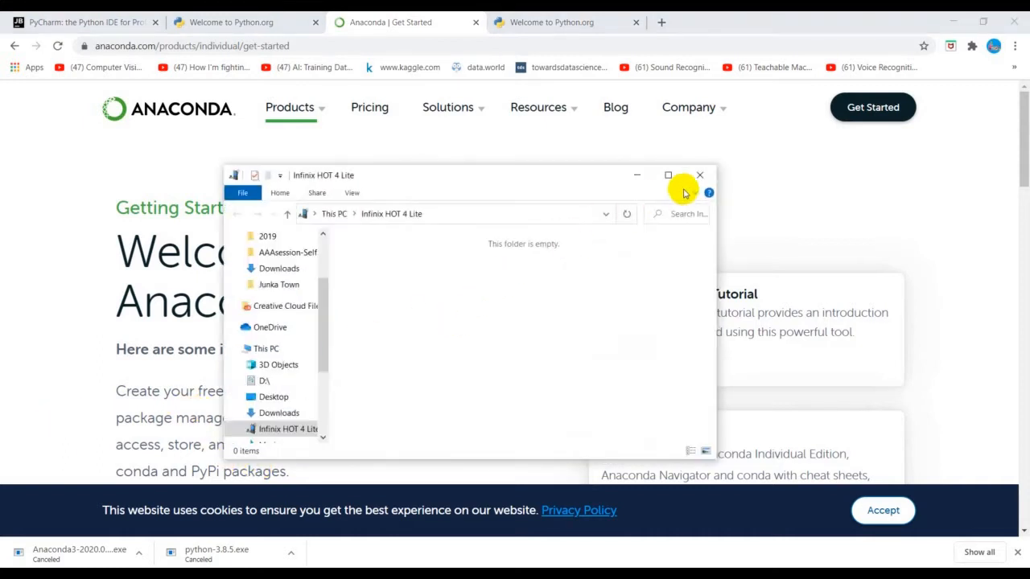
pyautogui.click(699, 177)
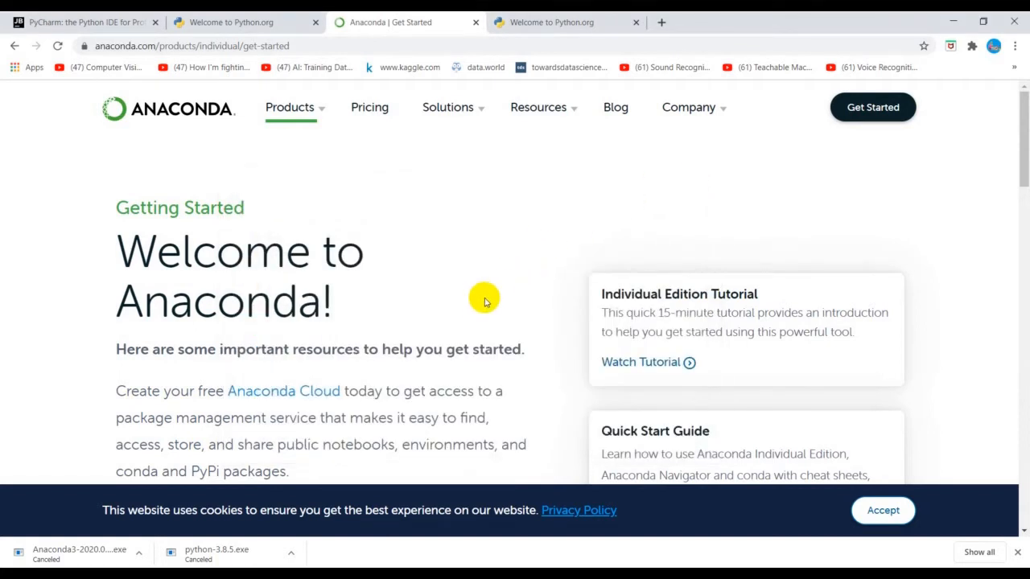
# Step: Examine the Anaconda getting-started page, including its welcome resources and the Individual Edition Tutorial section
pyautogui.scroll(-7, 426, 330)
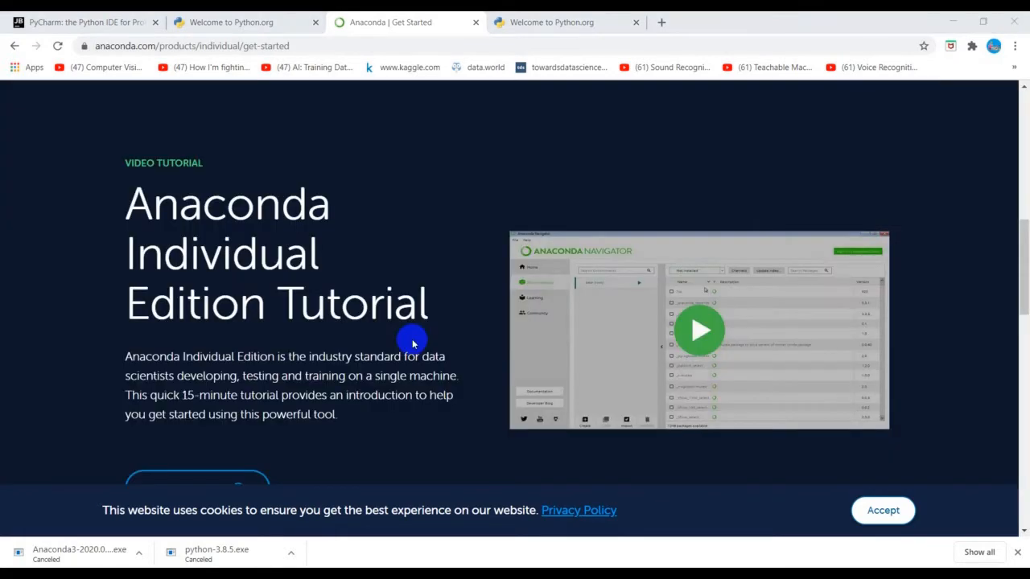
pyautogui.scroll(2, 412, 344)
pyautogui.scroll(-3, 410, 340)
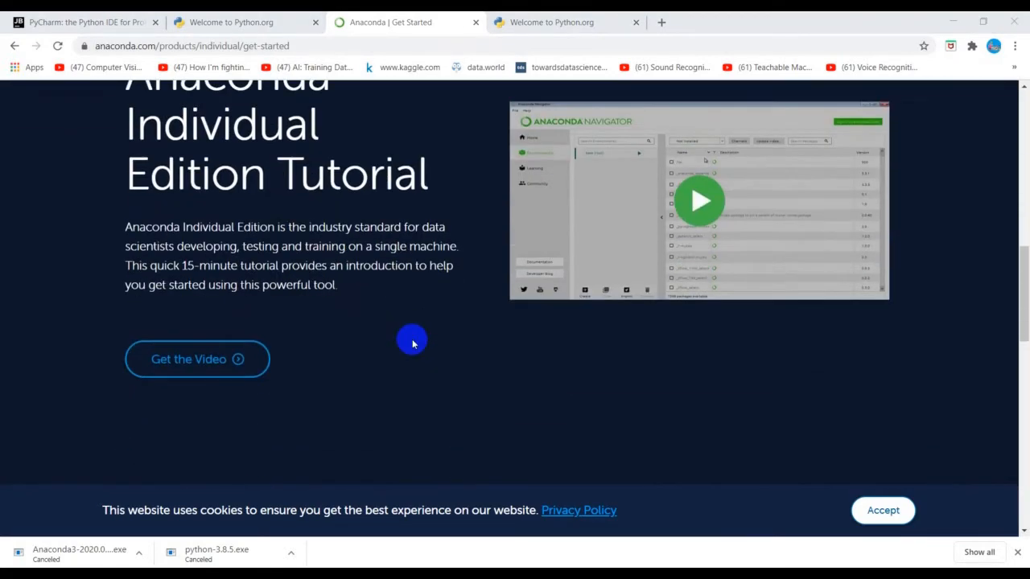
pyautogui.scroll(7, 412, 344)
pyautogui.scroll(2, 410, 342)
pyautogui.scroll(-8, 410, 340)
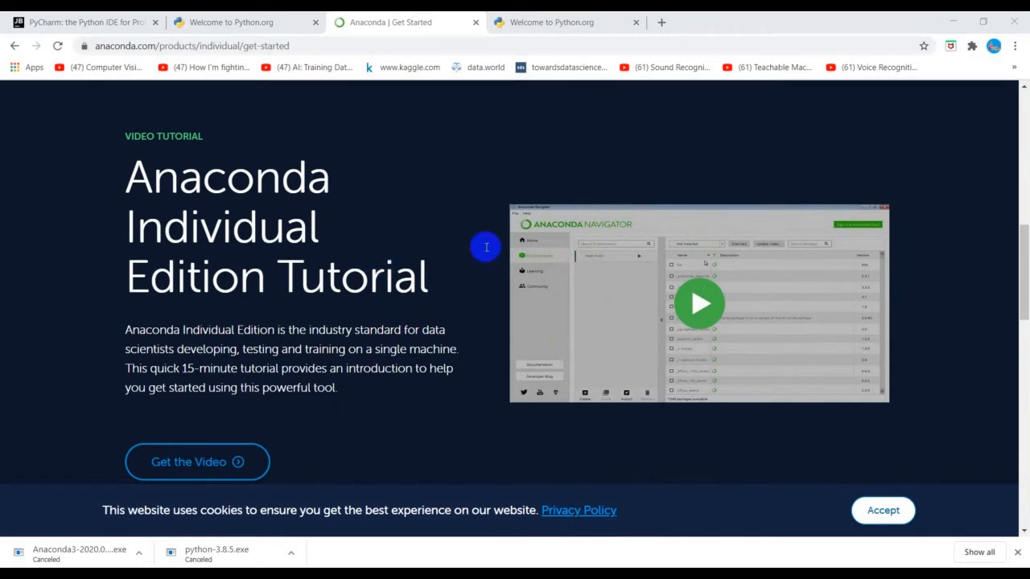
pyautogui.scroll(8, 341, 155)
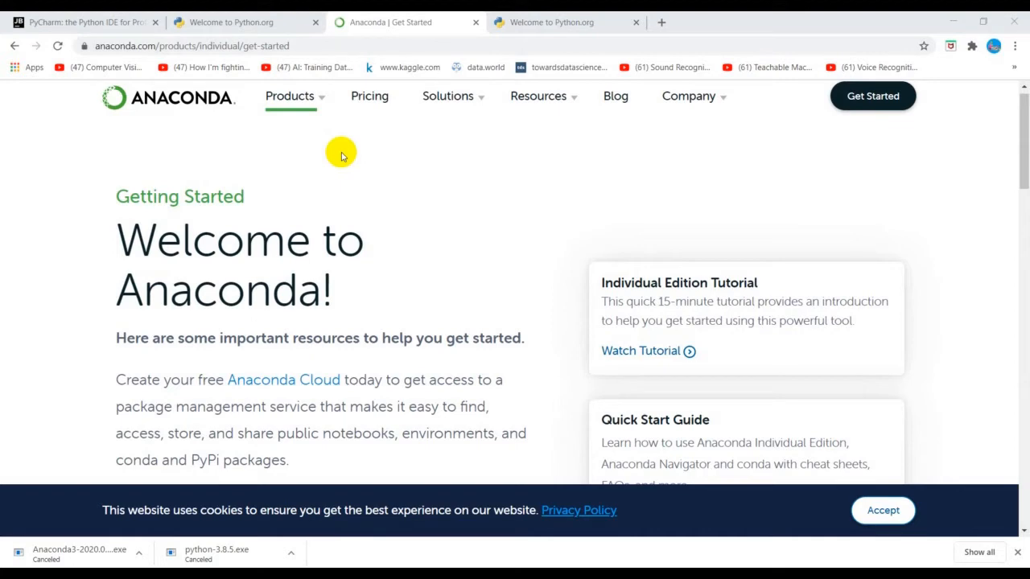
pyautogui.scroll(-6, 446, 294)
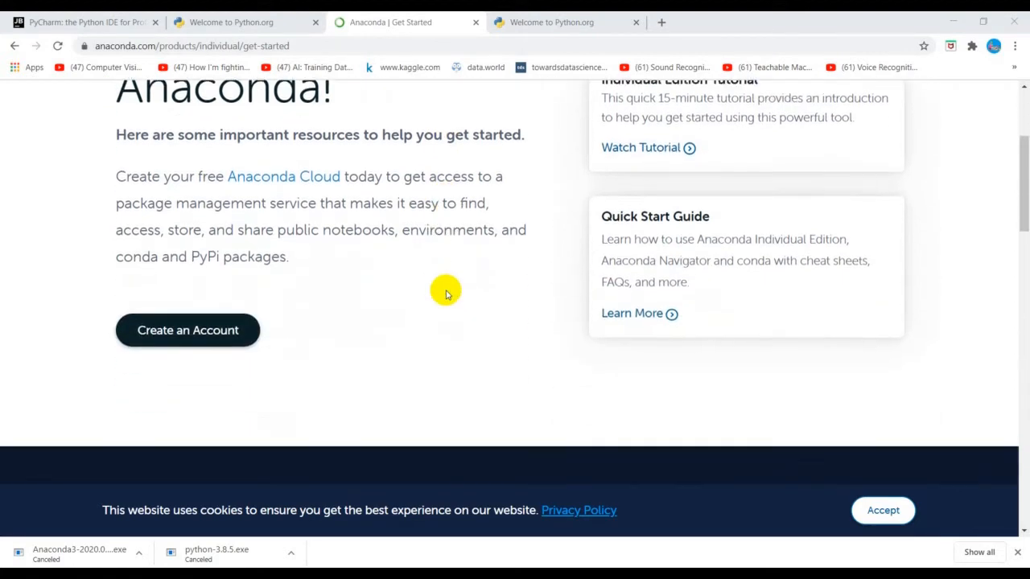
pyautogui.scroll(7, 447, 294)
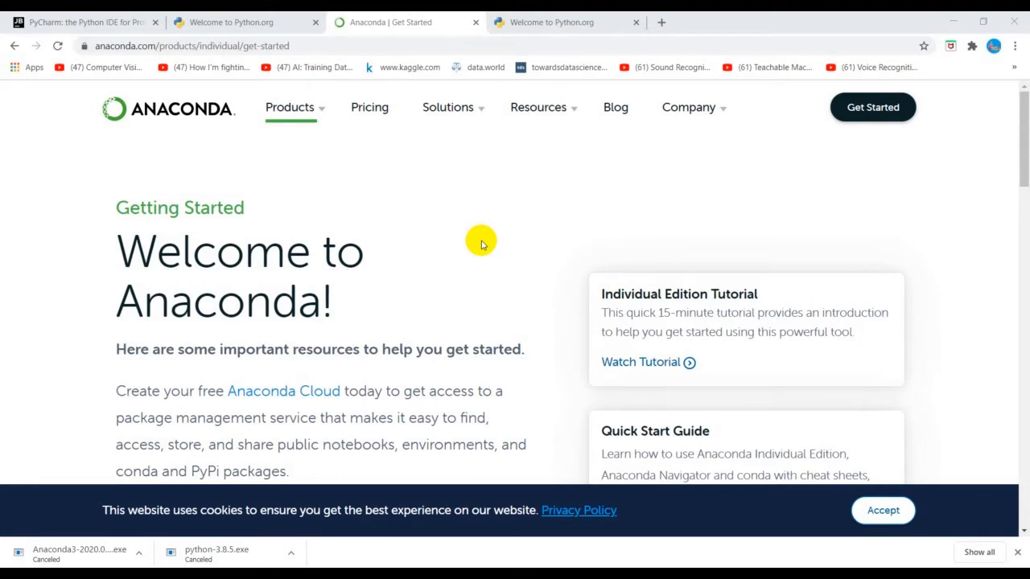
# Step: Close the duplicate Python.org page and switch to the JetBrains PyCharm page
pyautogui.click(532, 18)
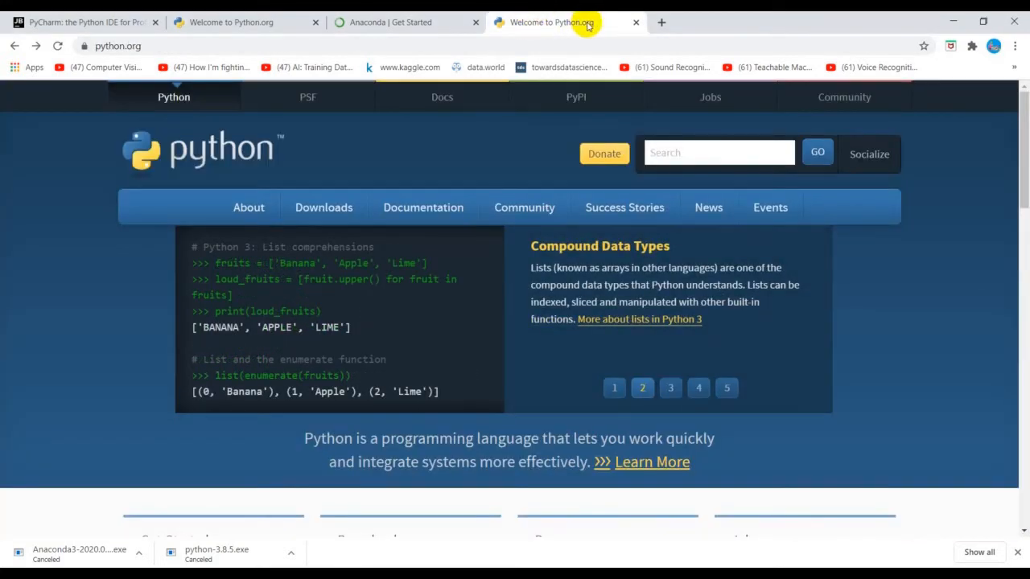
pyautogui.click(636, 23)
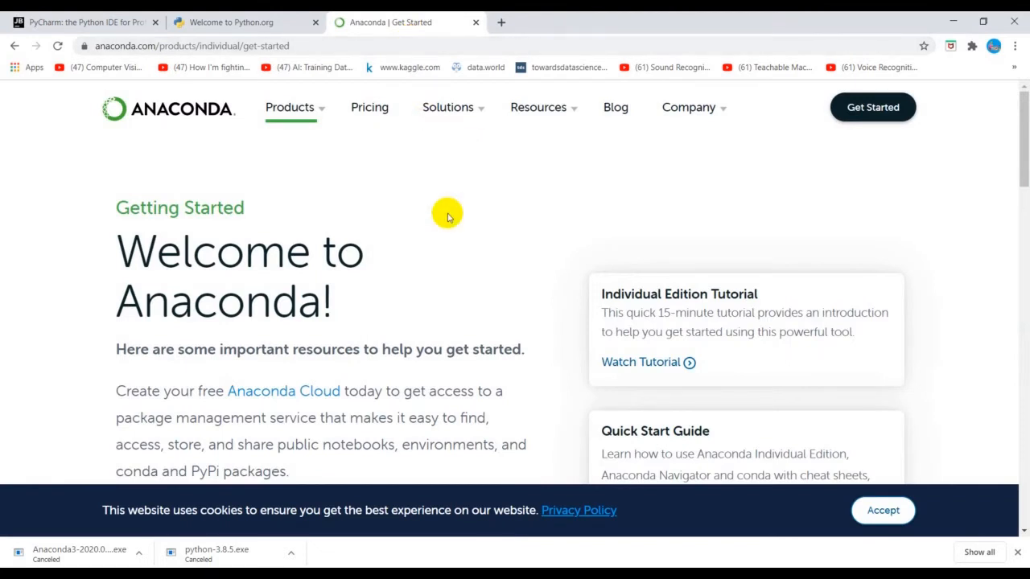
pyautogui.click(74, 23)
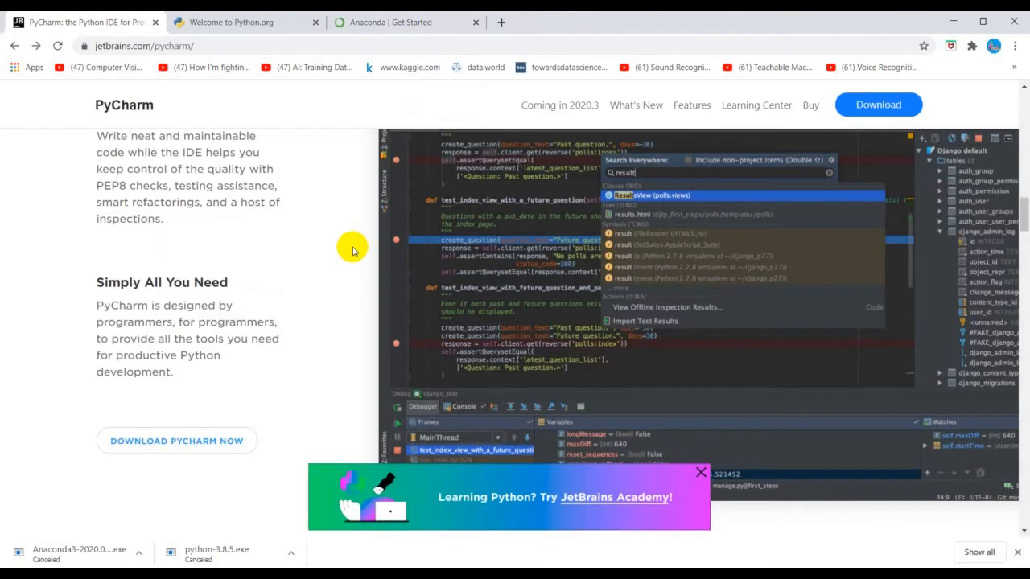
# Step: Examine the PyCharm product page, including the Boost Code Quality and Simply All You Need sections
pyautogui.scroll(2, 351, 251)
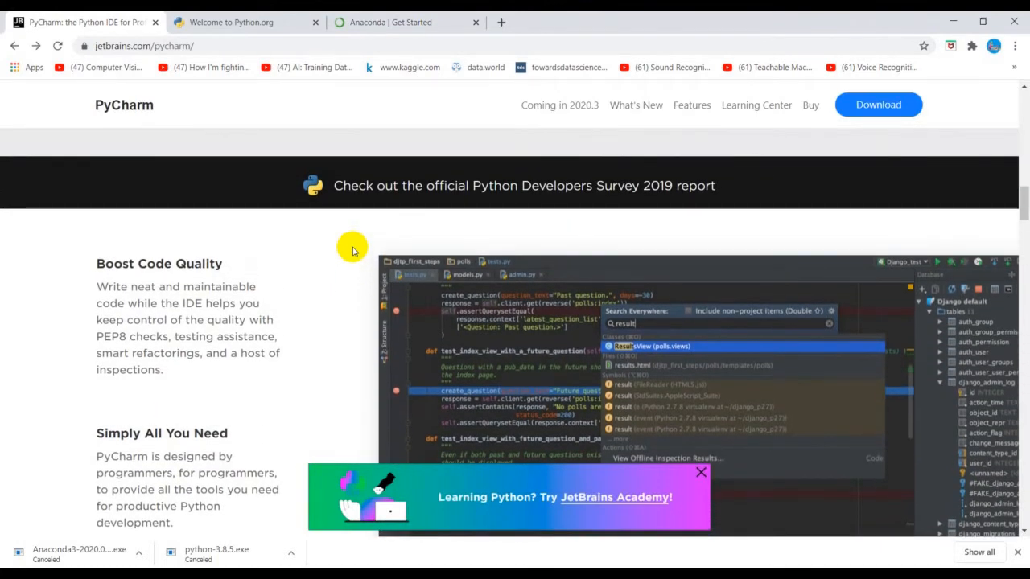
pyautogui.scroll(-2, 352, 251)
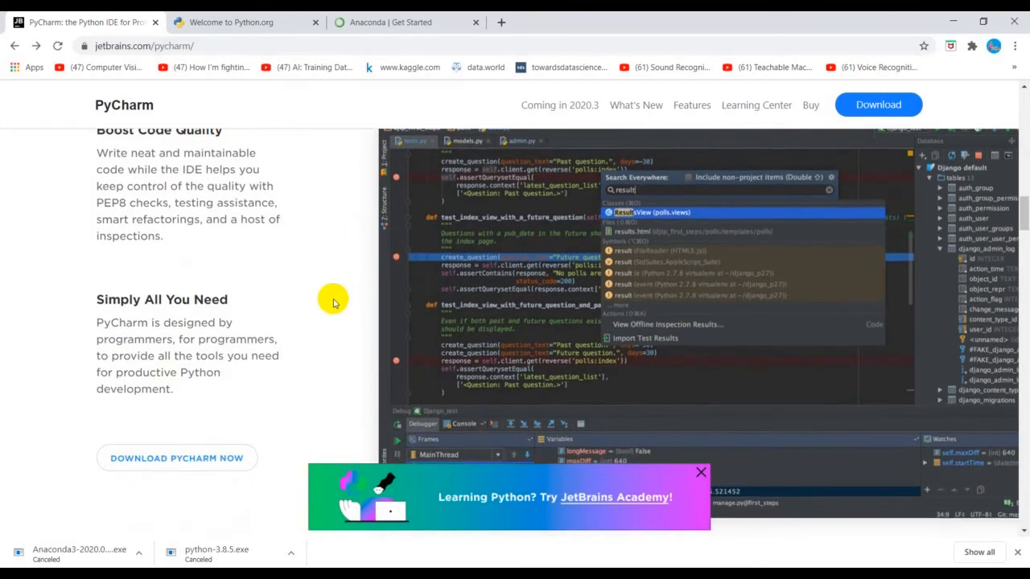
pyautogui.scroll(-1, 333, 302)
pyautogui.scroll(4, 334, 302)
pyautogui.scroll(-8, 334, 302)
pyautogui.scroll(10, 334, 301)
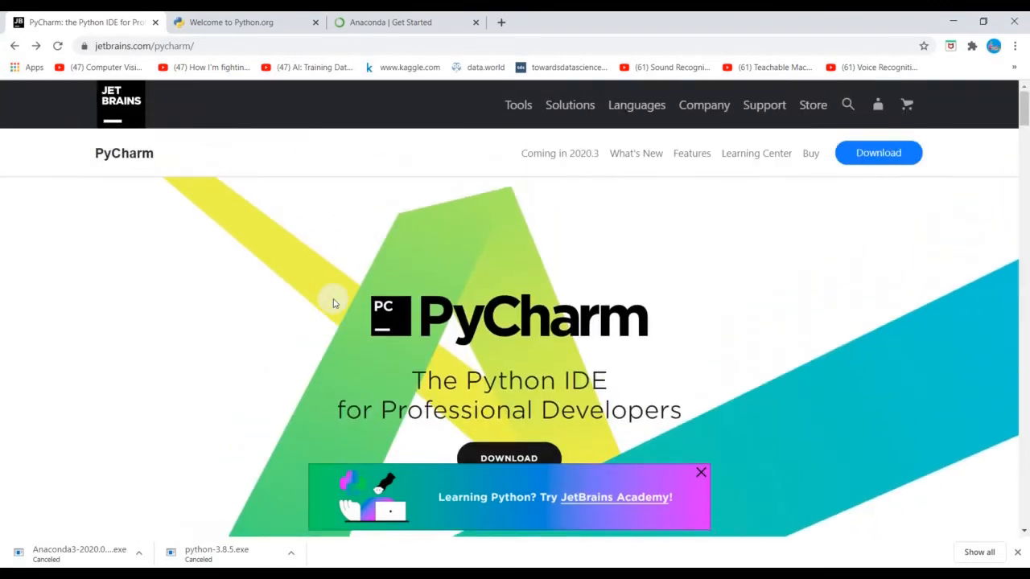
pyautogui.scroll(-1, 334, 302)
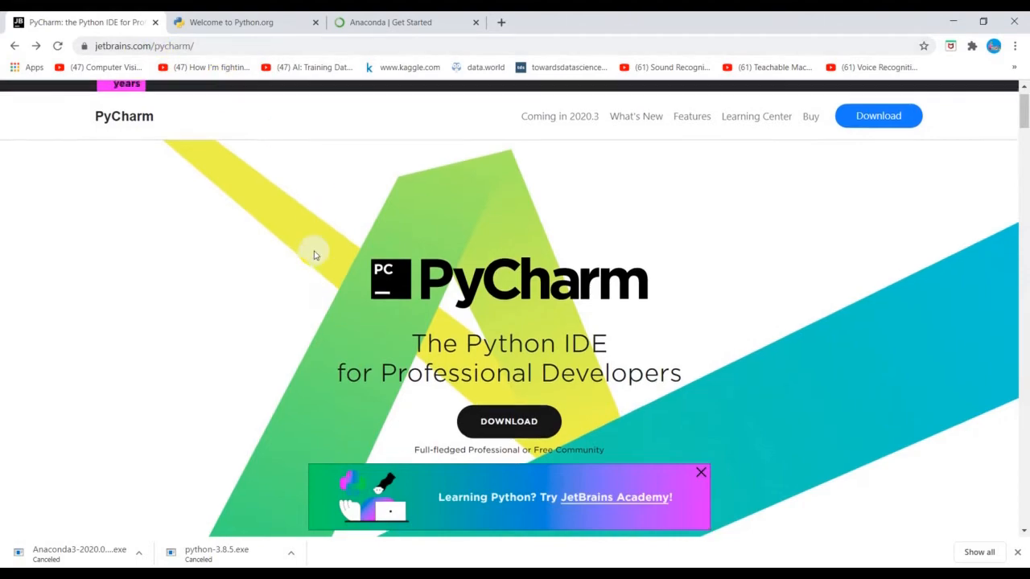
pyautogui.scroll(-3, 314, 255)
pyautogui.scroll(-12, 314, 255)
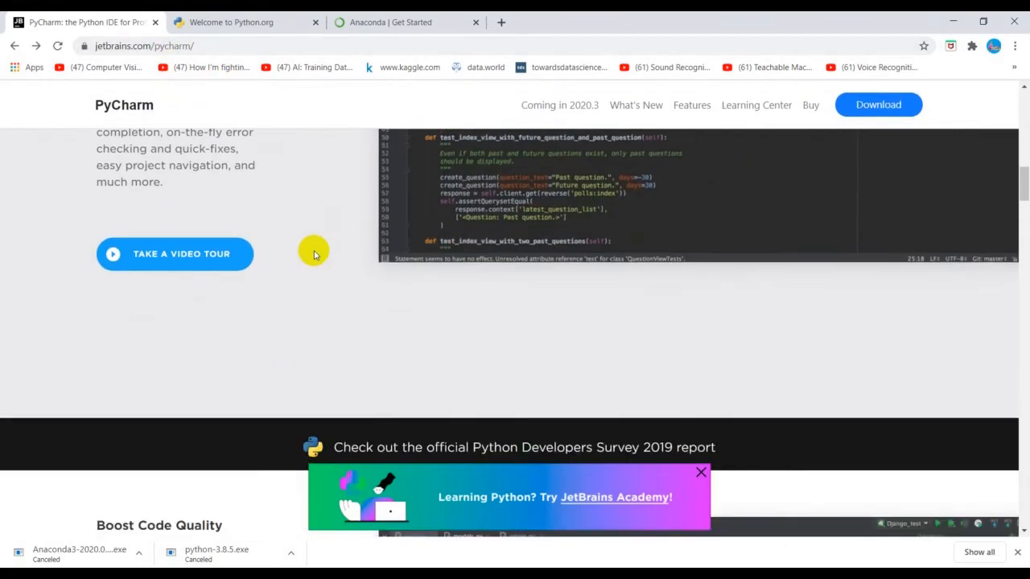
pyautogui.scroll(-5, 315, 255)
pyautogui.scroll(6, 313, 249)
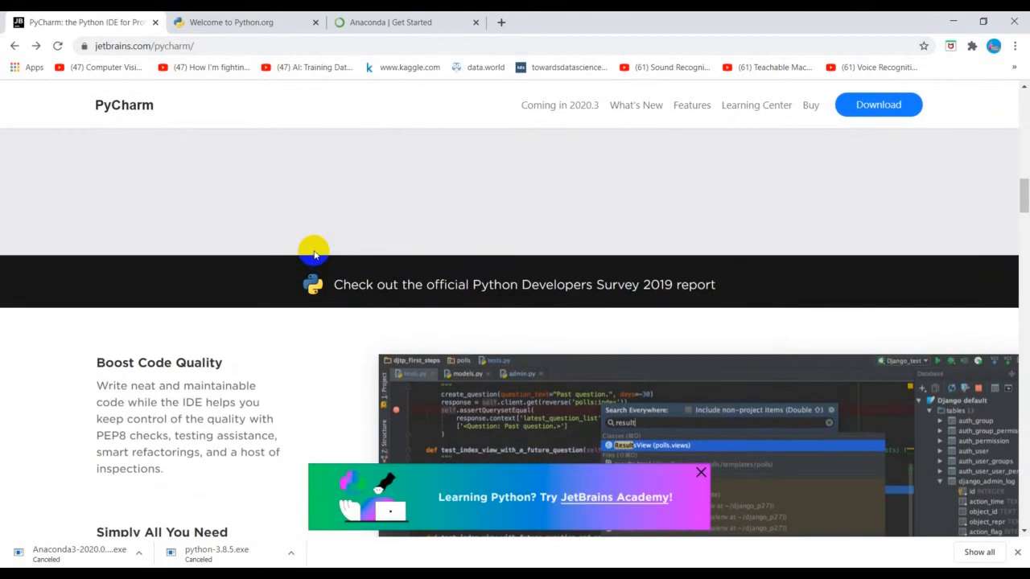
pyautogui.scroll(3, 193, 205)
pyautogui.scroll(-11, 214, 289)
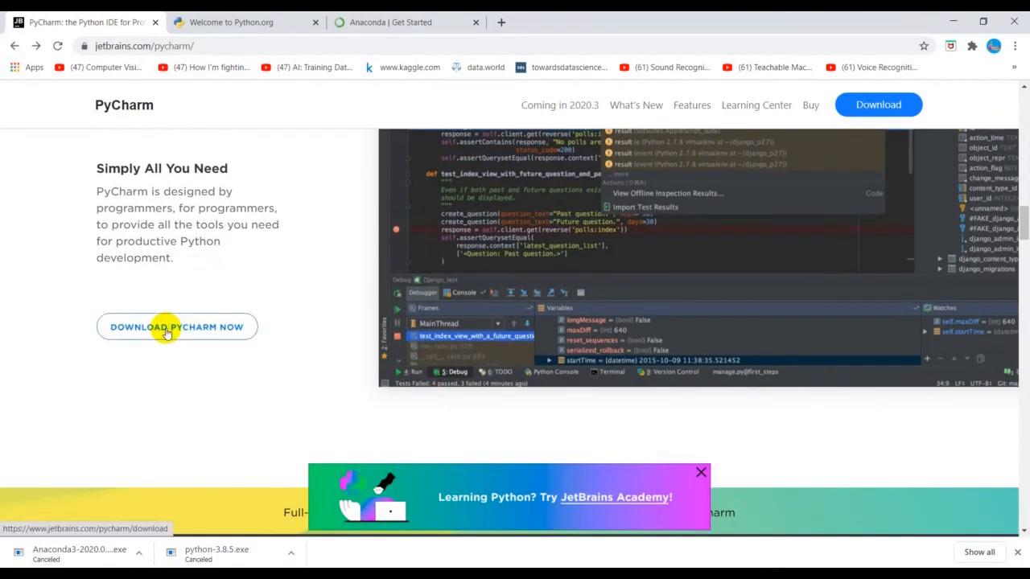
# Step: Start downloading the free Community edition of PyCharm for Windows, dismissing the JetBrains Academy banner
pyautogui.click(166, 333)
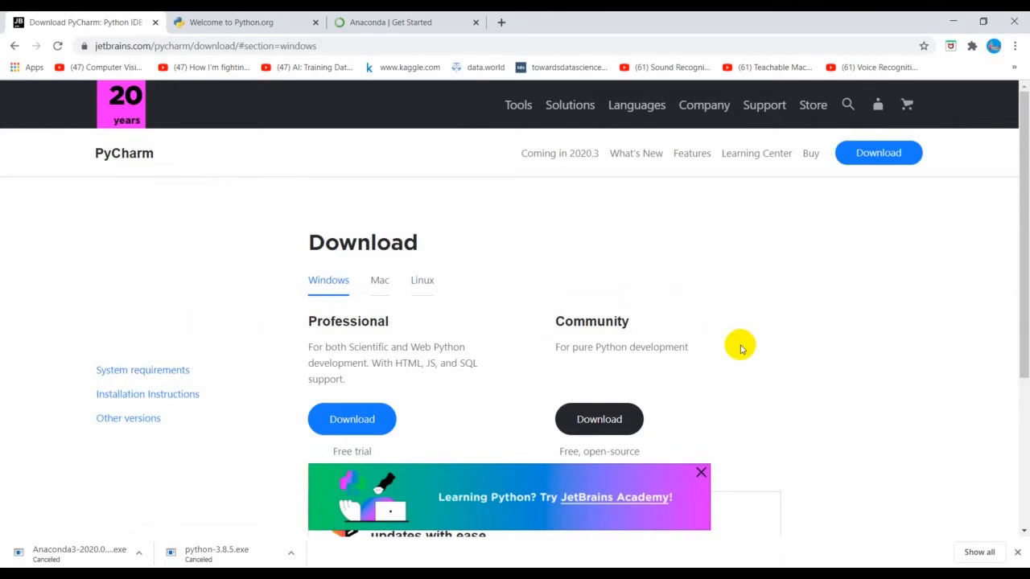
pyautogui.click(701, 474)
pyautogui.click(599, 422)
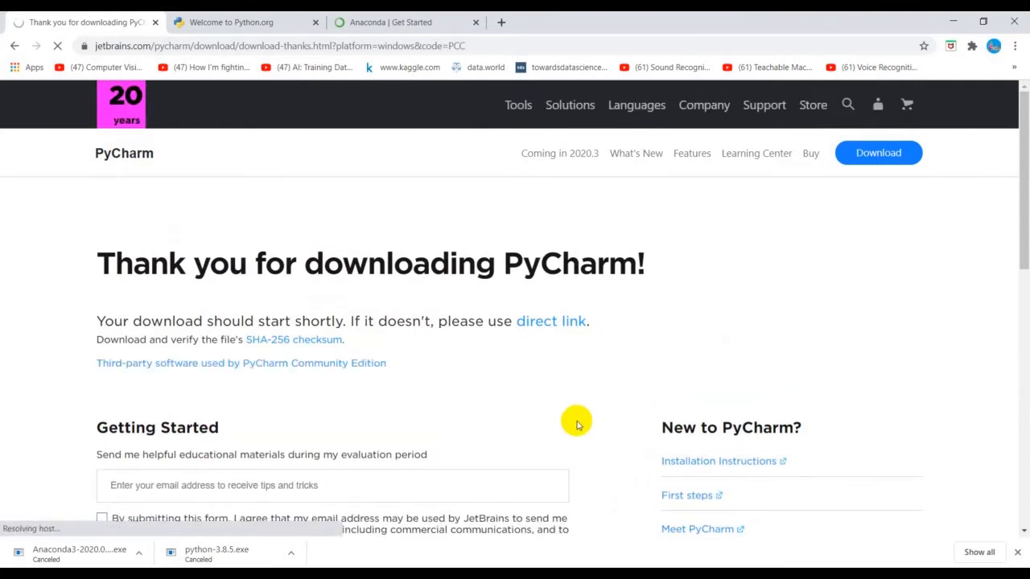
pyautogui.scroll(-2, 575, 415)
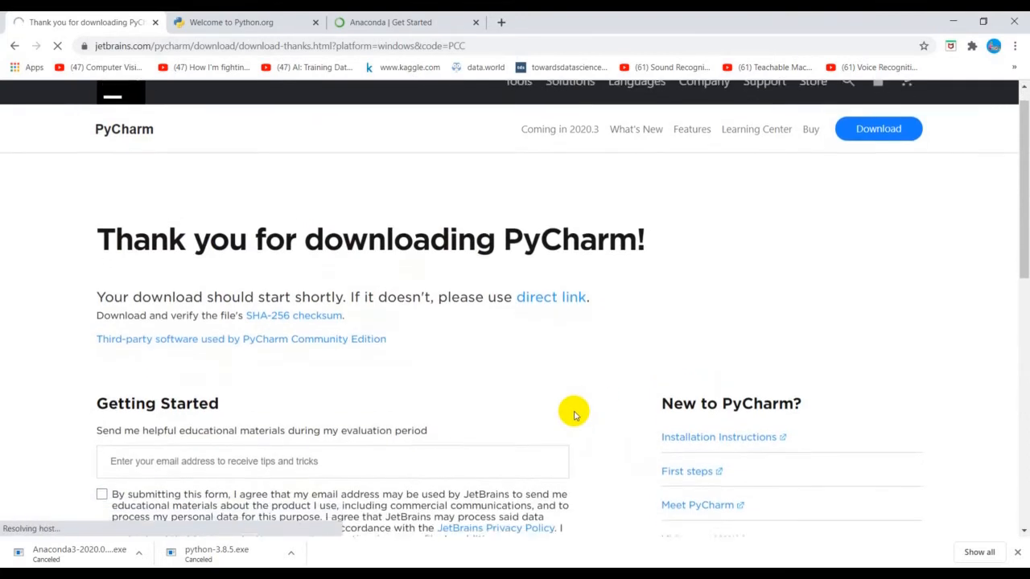
pyautogui.scroll(-1, 217, 494)
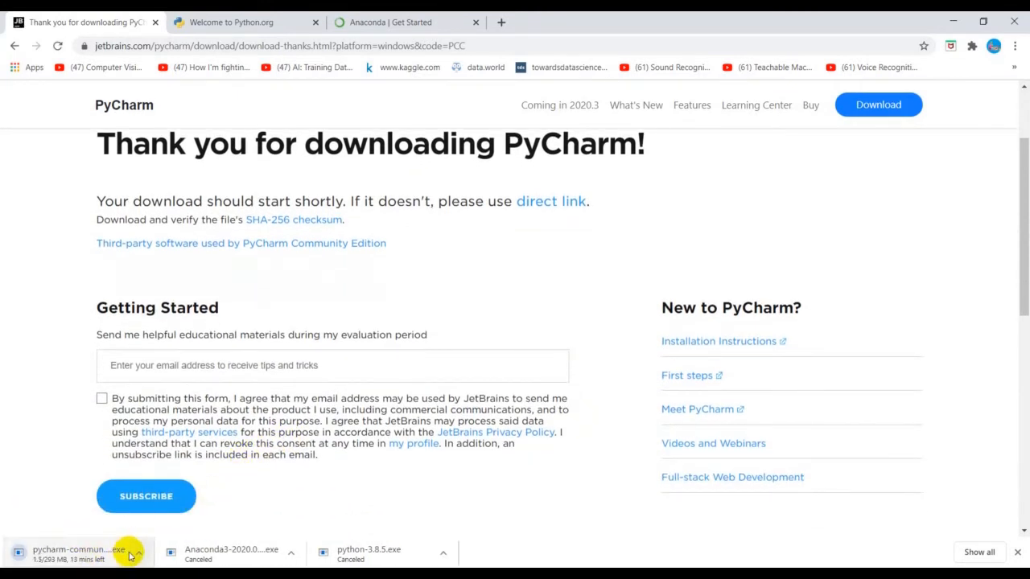
pyautogui.scroll(-3, 535, 289)
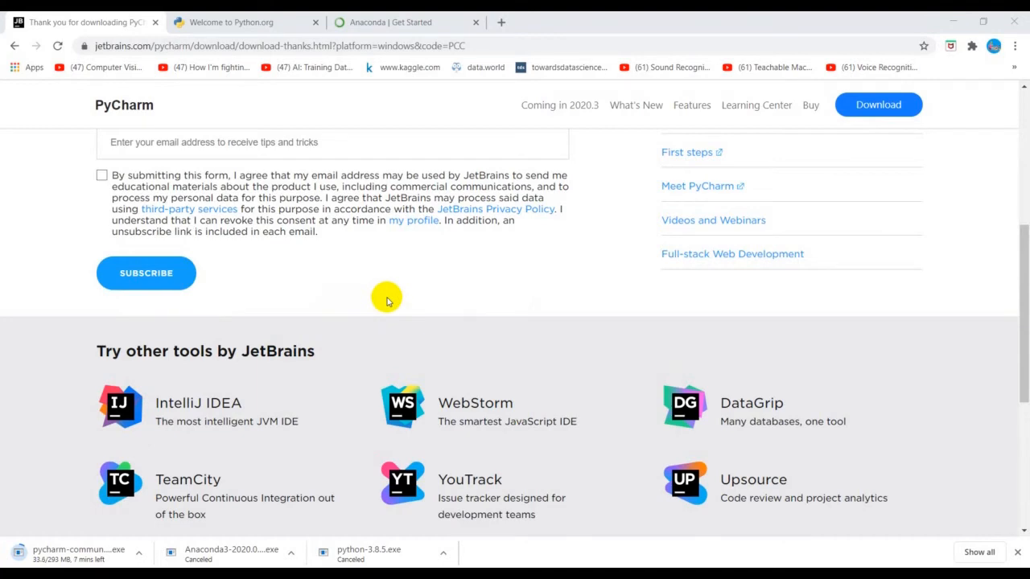
# Step: Find and open Anaconda Navigator from Windows search, and launch Jupyter Notebook from it
pyautogui.click(273, 20)
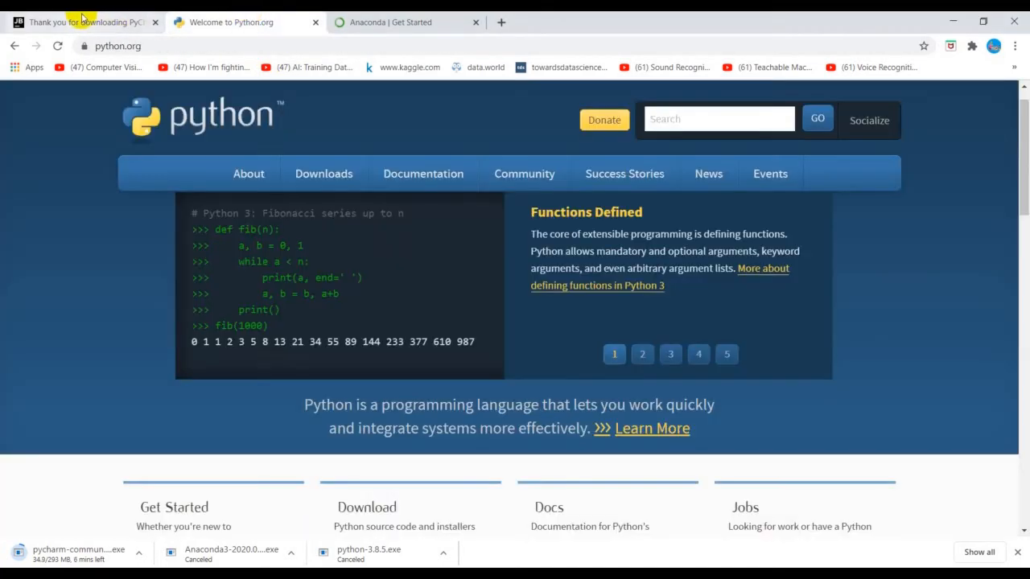
pyautogui.click(404, 18)
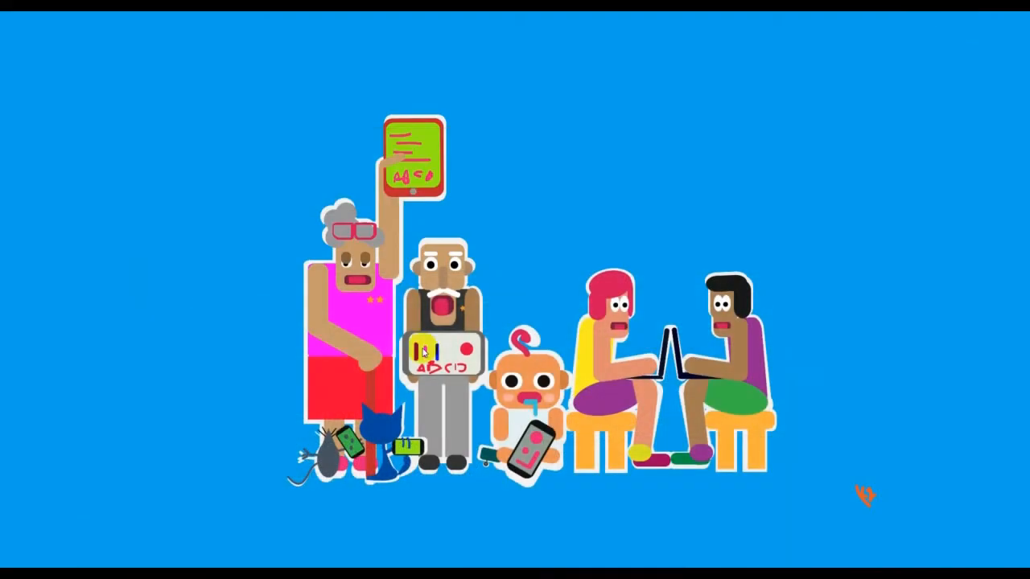
pyautogui.click(9, 569)
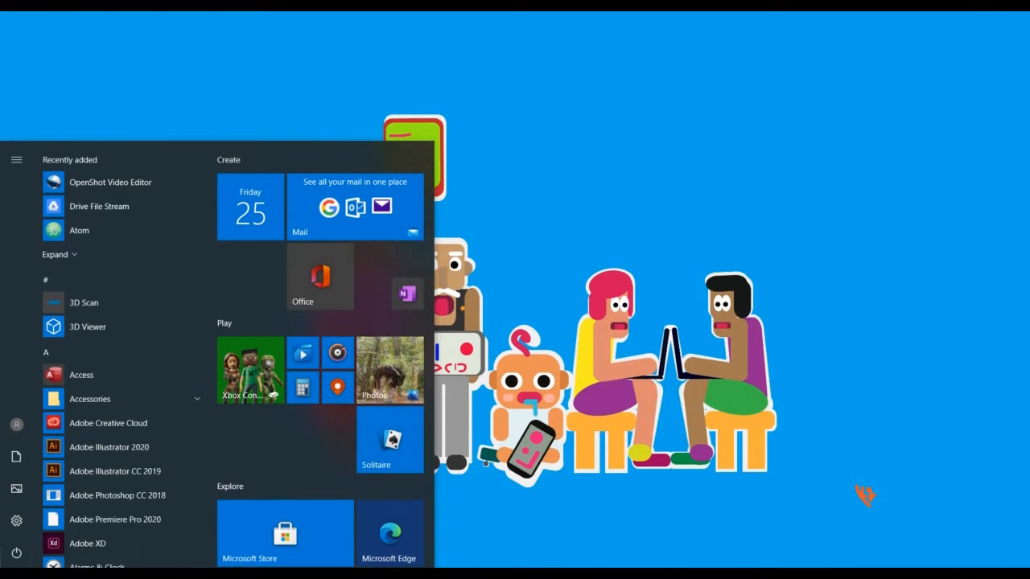
pyautogui.write('ana')
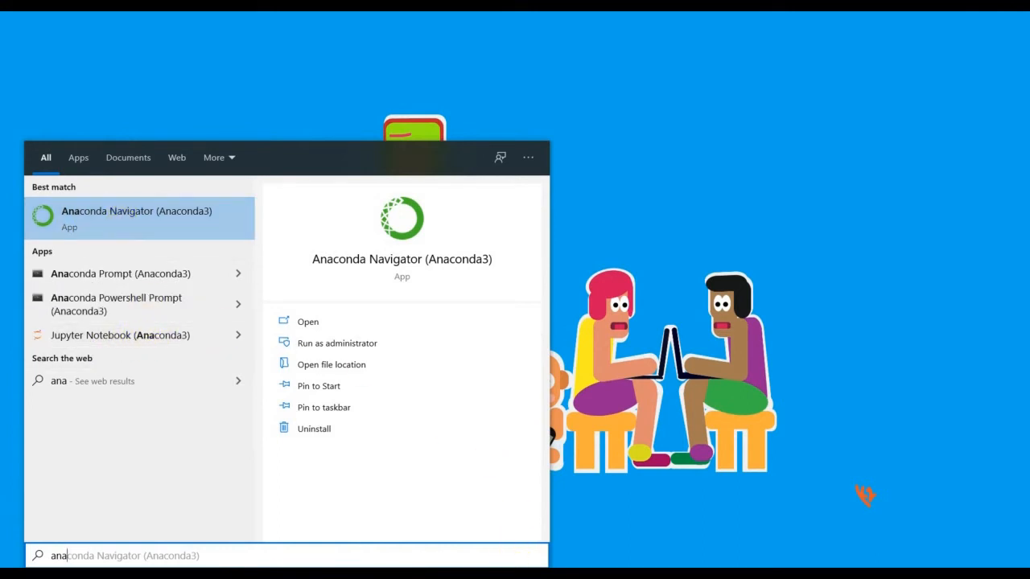
pyautogui.click(149, 228)
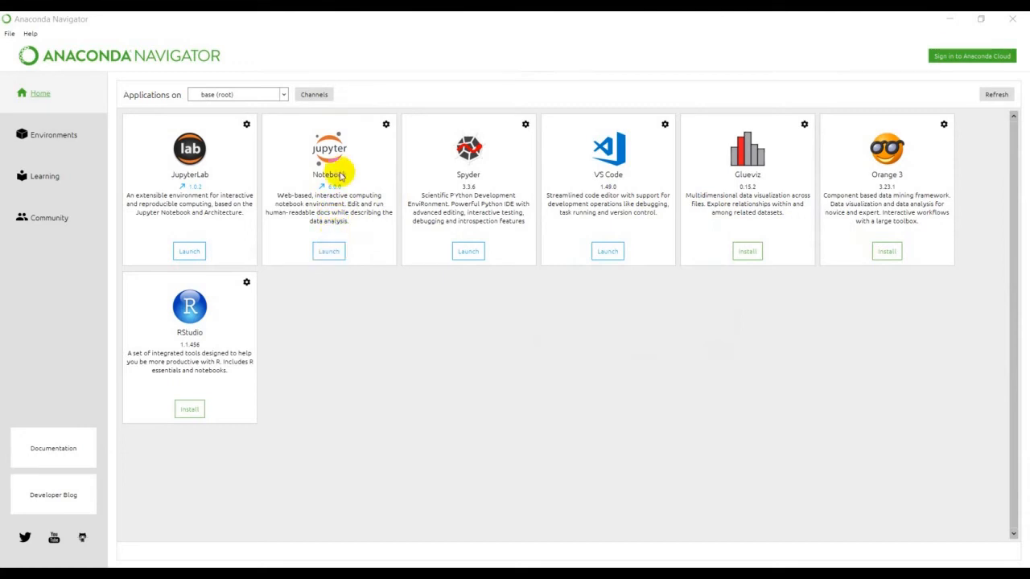
pyautogui.click(332, 252)
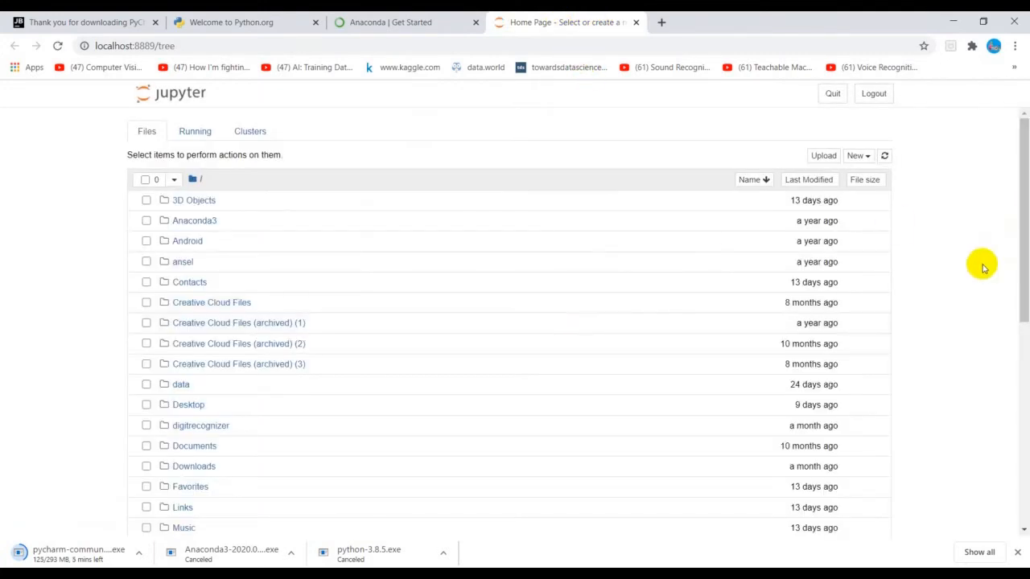
# Step: Examine the folders and notebook files listed on the Jupyter home page
pyautogui.scroll(-3, 982, 265)
pyautogui.scroll(3, 982, 266)
pyautogui.scroll(-3, 97, 453)
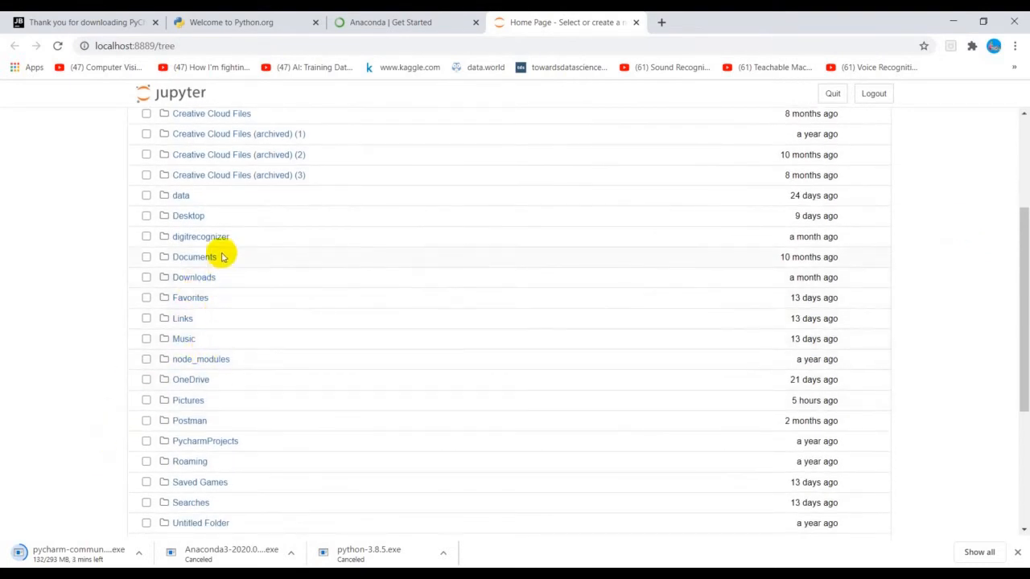
pyautogui.scroll(3, 222, 254)
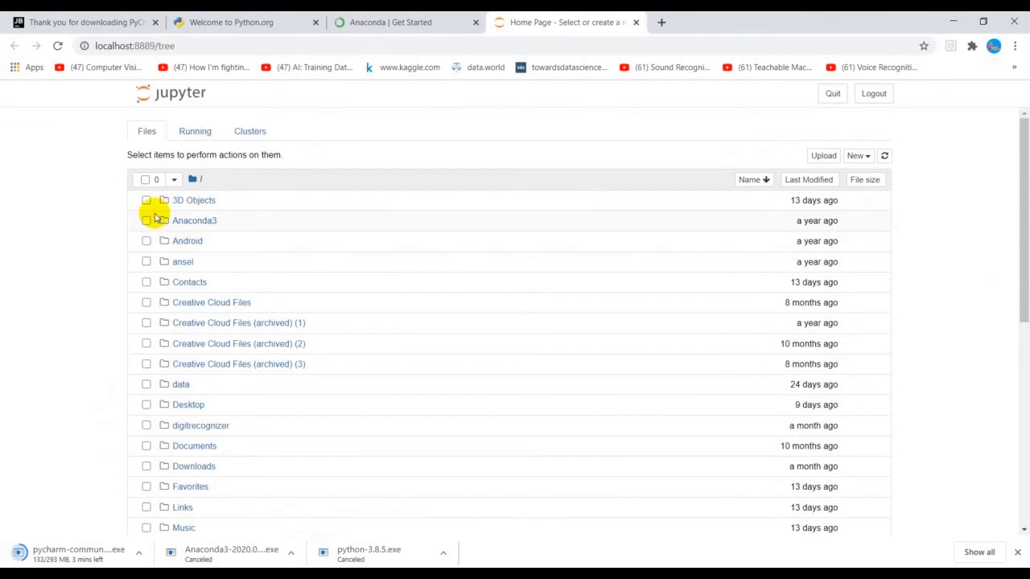
pyautogui.scroll(-4, 251, 324)
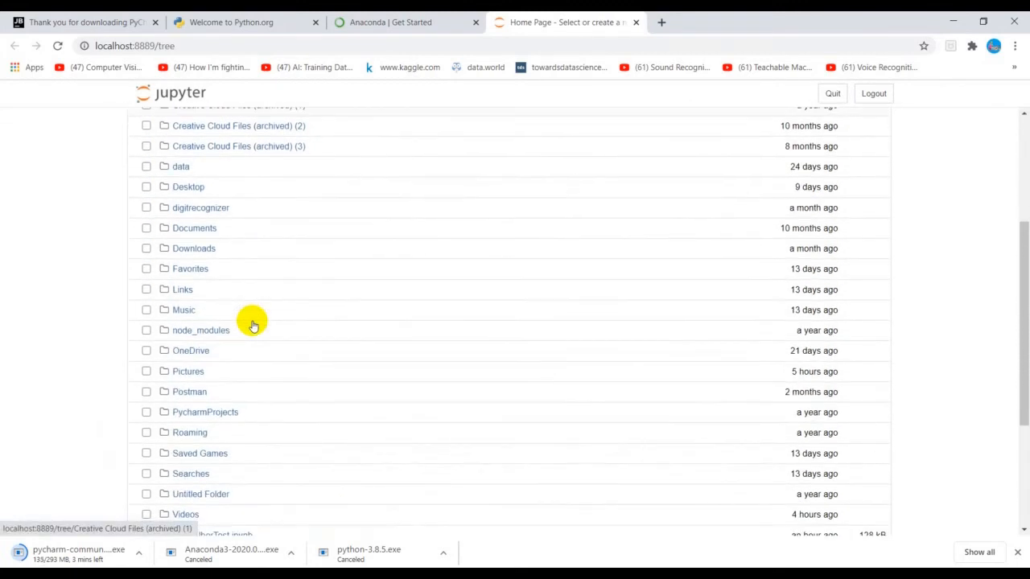
pyautogui.scroll(-2, 250, 321)
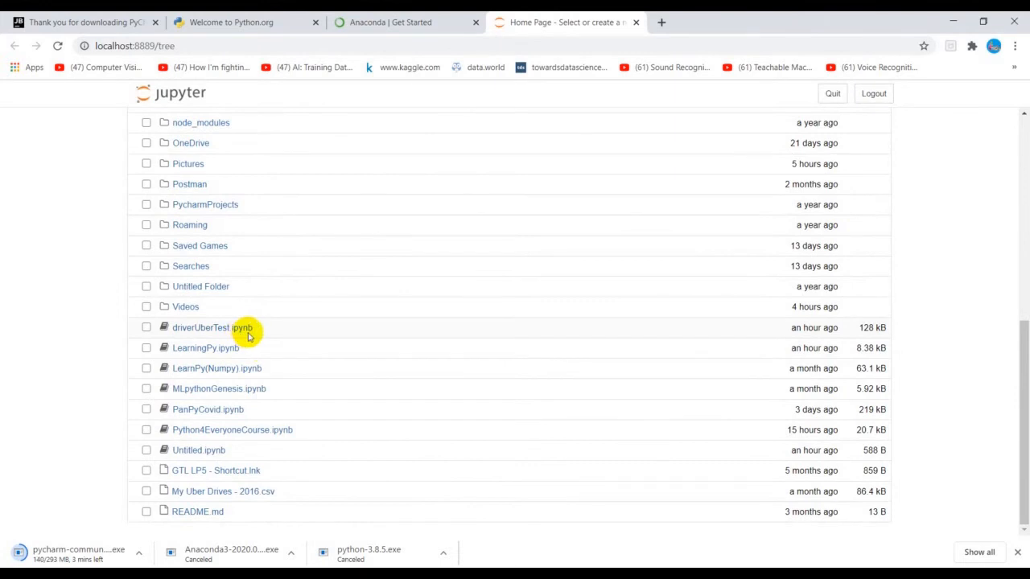
pyautogui.scroll(1, 246, 338)
pyautogui.scroll(1, 246, 338)
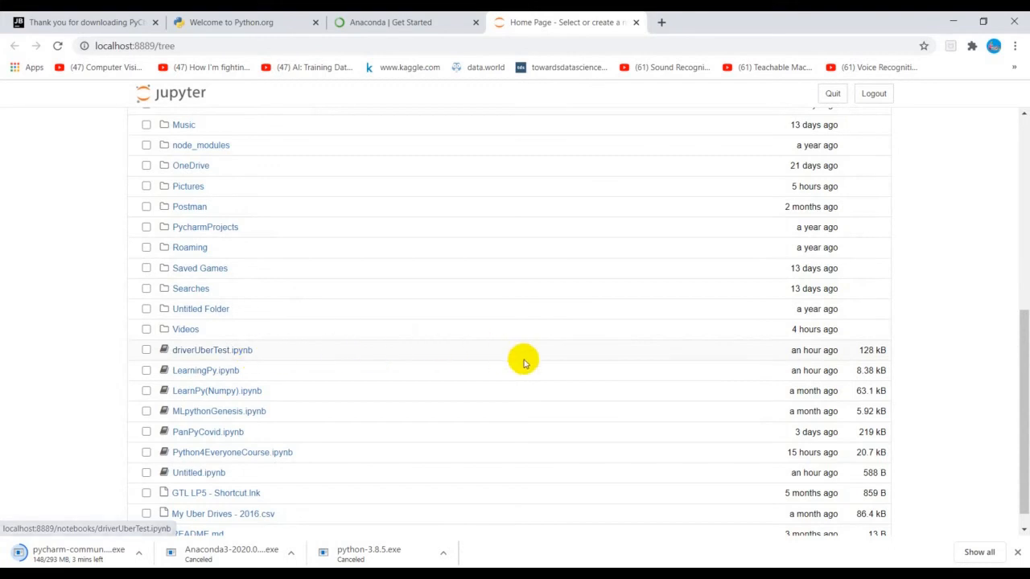
pyautogui.scroll(5, 524, 359)
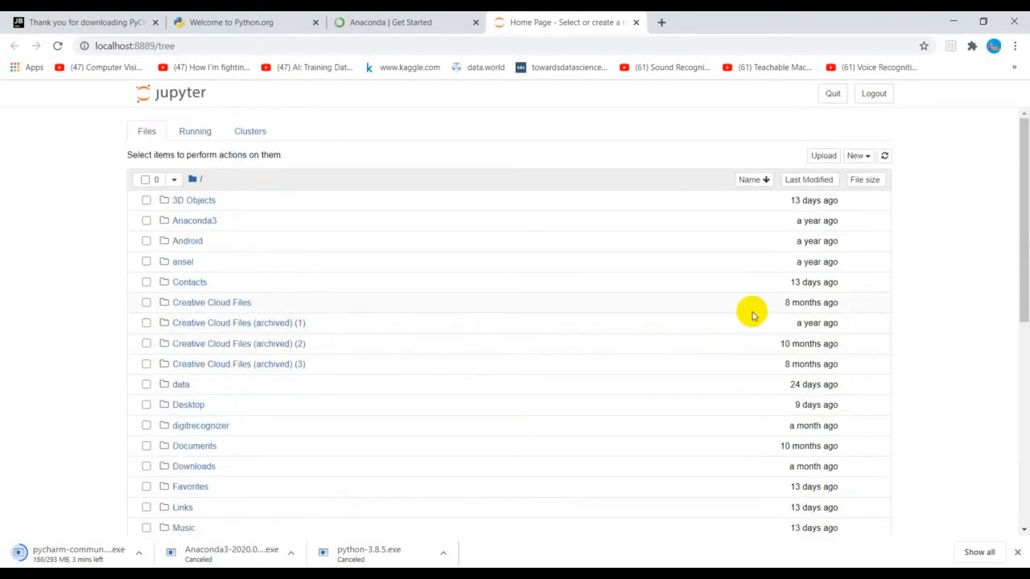
# Step: Create a new Python 3 notebook from the Jupyter home page
pyautogui.click(859, 157)
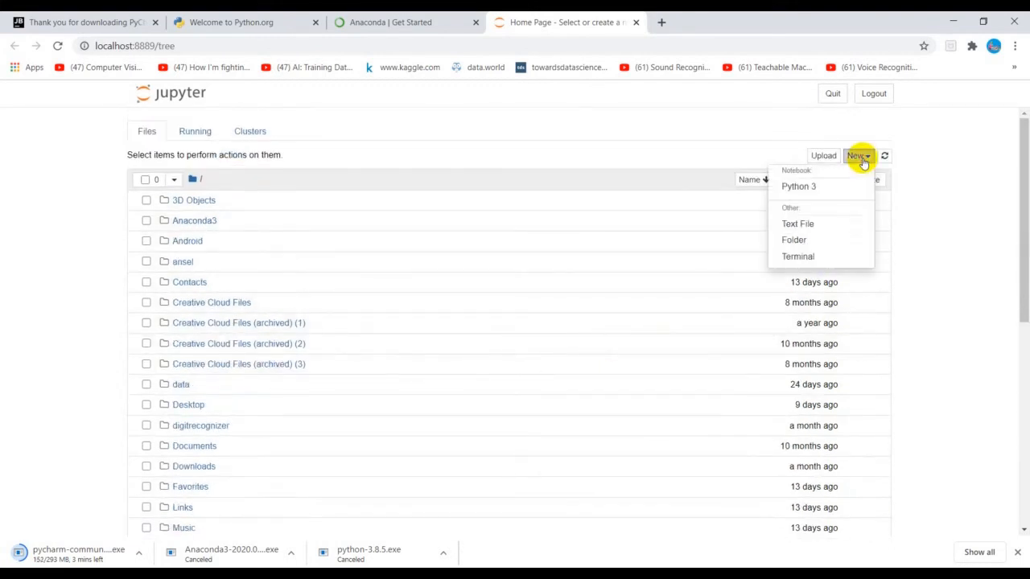
pyautogui.click(809, 186)
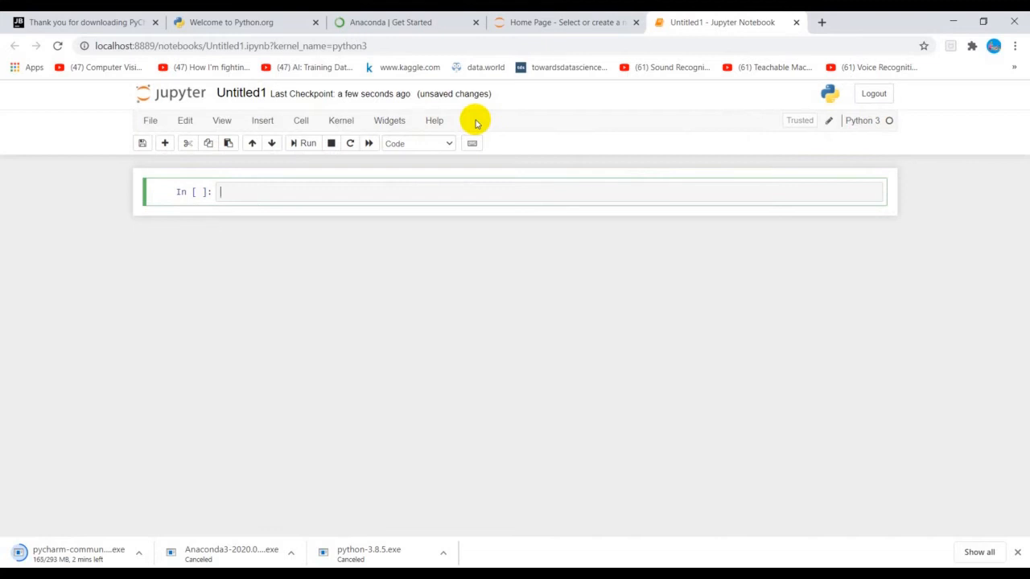
pyautogui.click(435, 121)
pyautogui.click(441, 125)
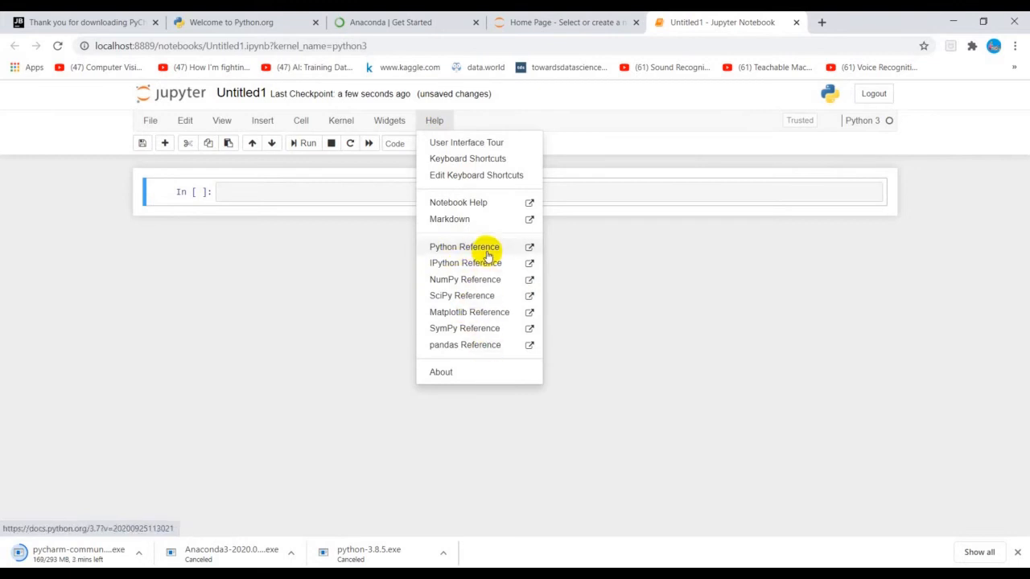
pyautogui.click(593, 147)
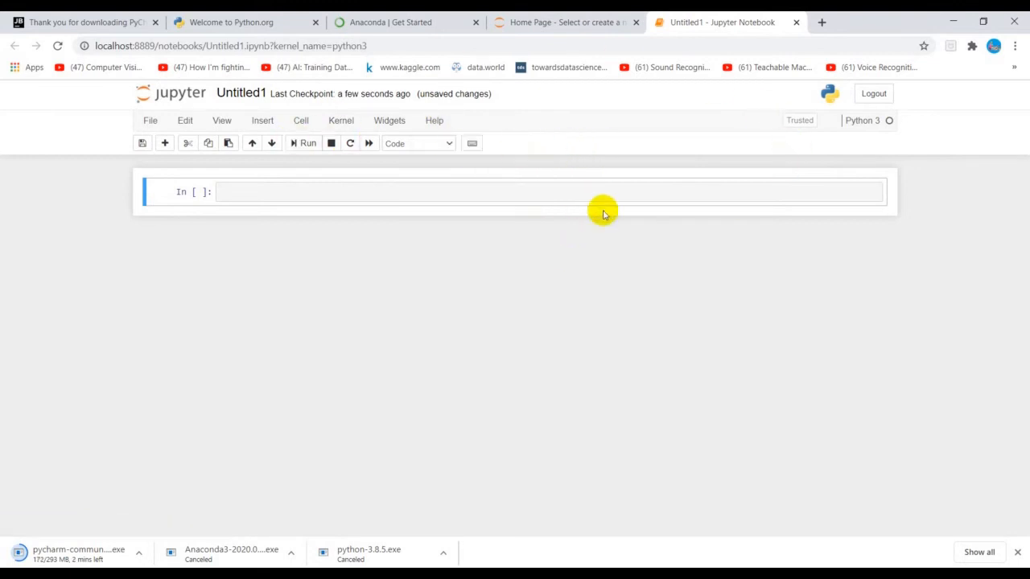
pyautogui.click(151, 123)
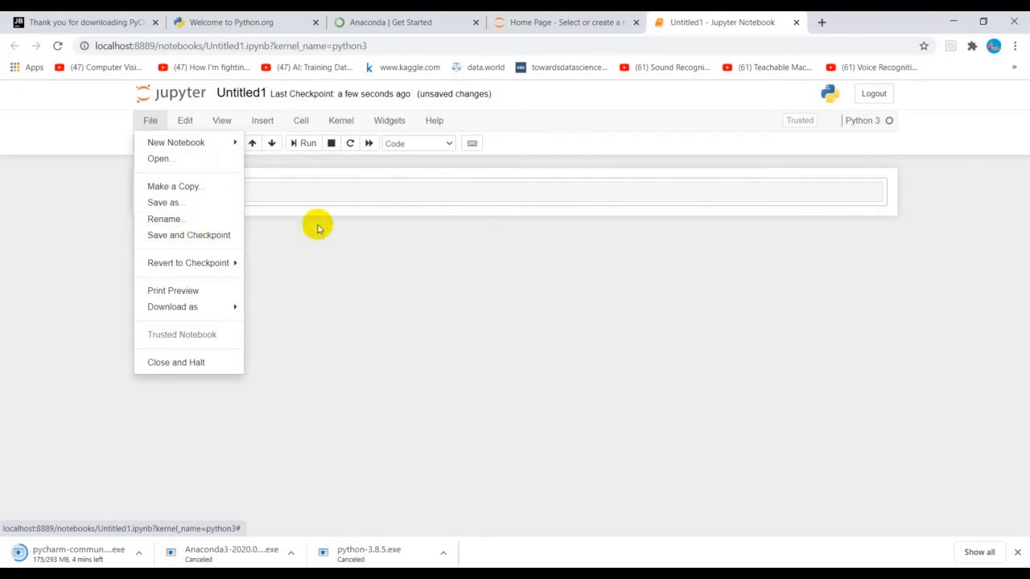
pyautogui.click(350, 267)
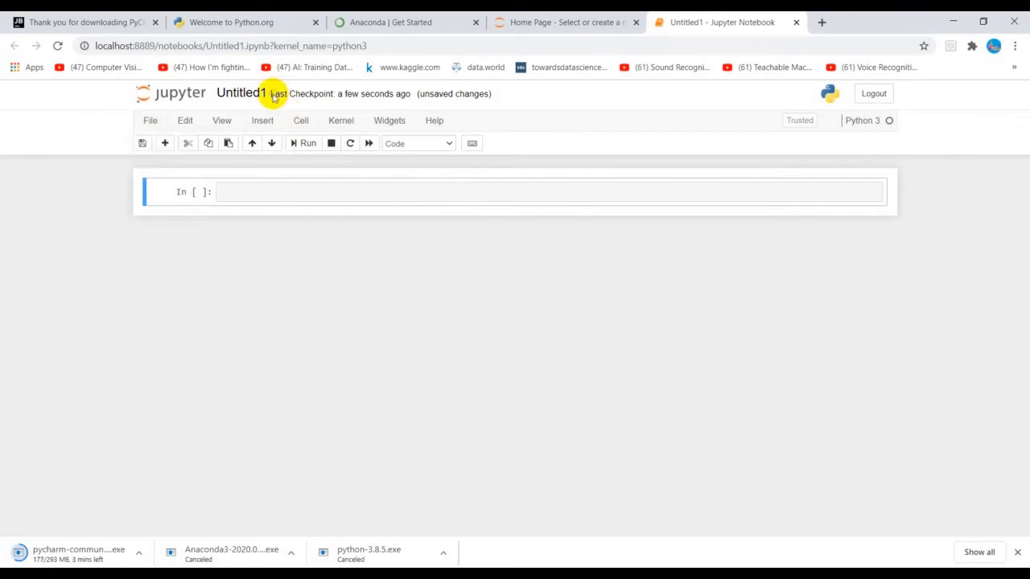
# Step: Rename the untitled notebook as LearnPY
pyautogui.click(256, 93)
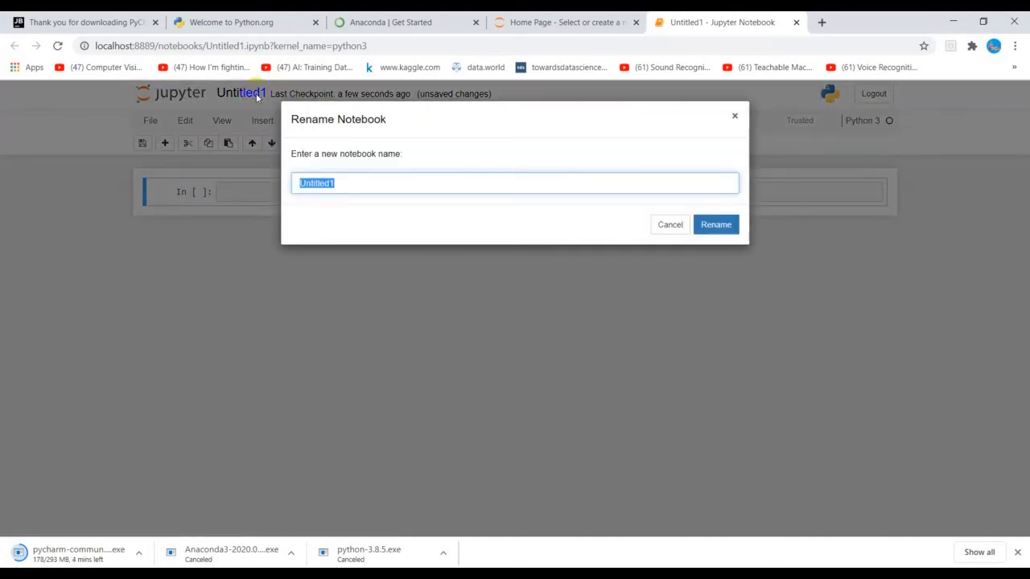
pyautogui.write('LearnPY')
pyautogui.click(724, 226)
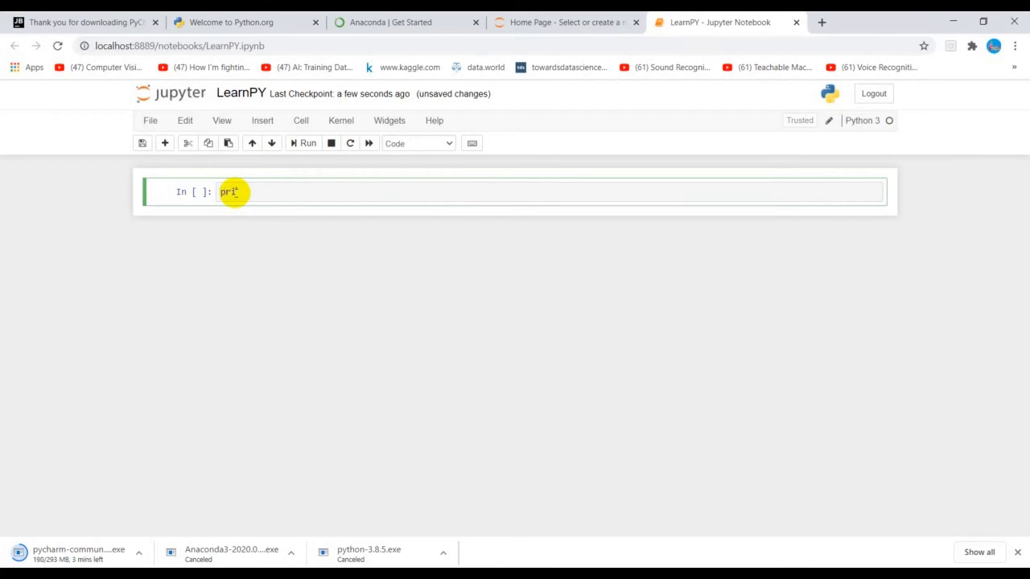
# Step: Enter print("hello world!") in the first code cell and run it
pyautogui.write('("hello world!')
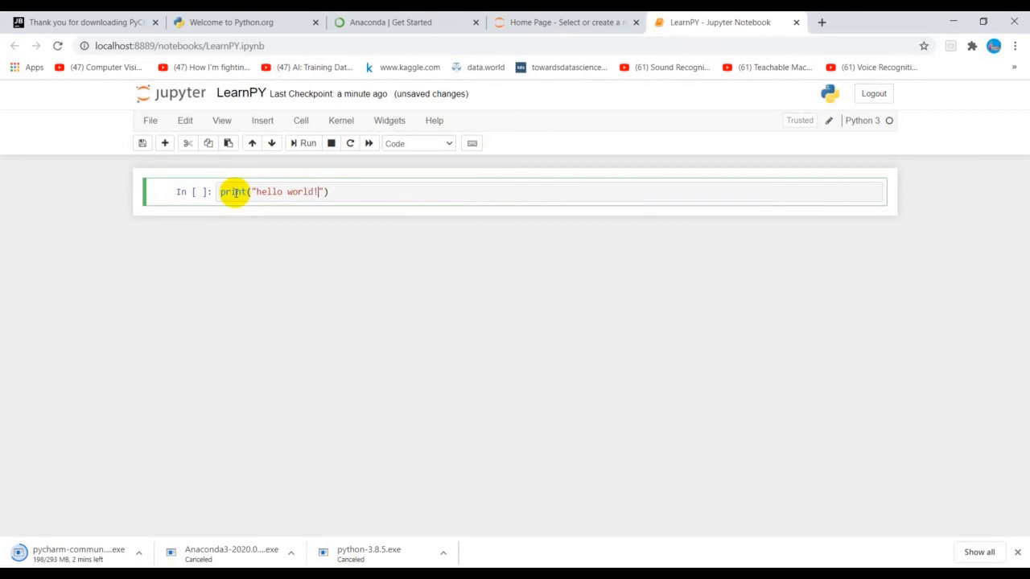
pyautogui.hotkey('shift', 'Return')
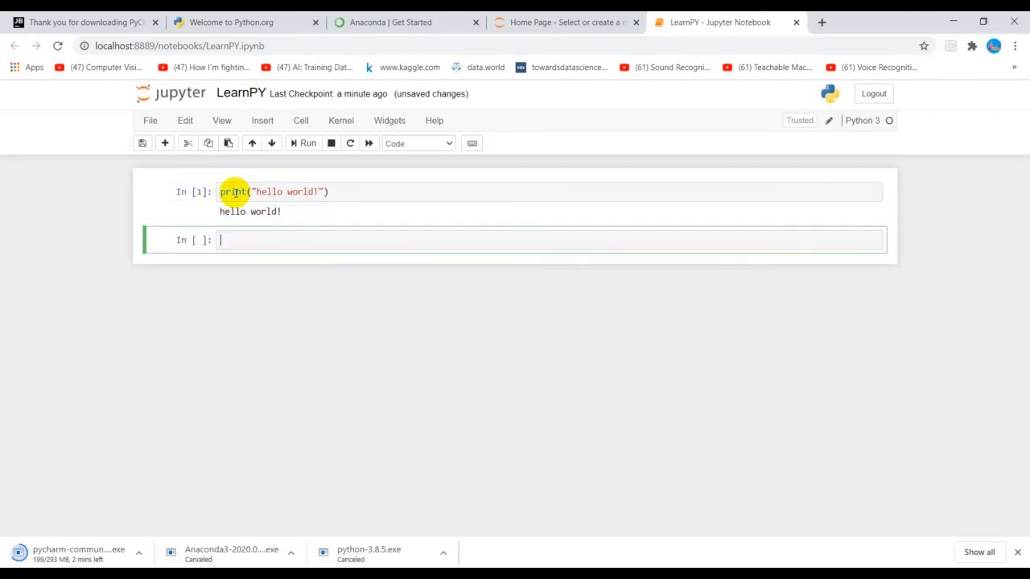
# Step: Clear the current output of the print("hello world!") cell and run the cell again
pyautogui.click(301, 120)
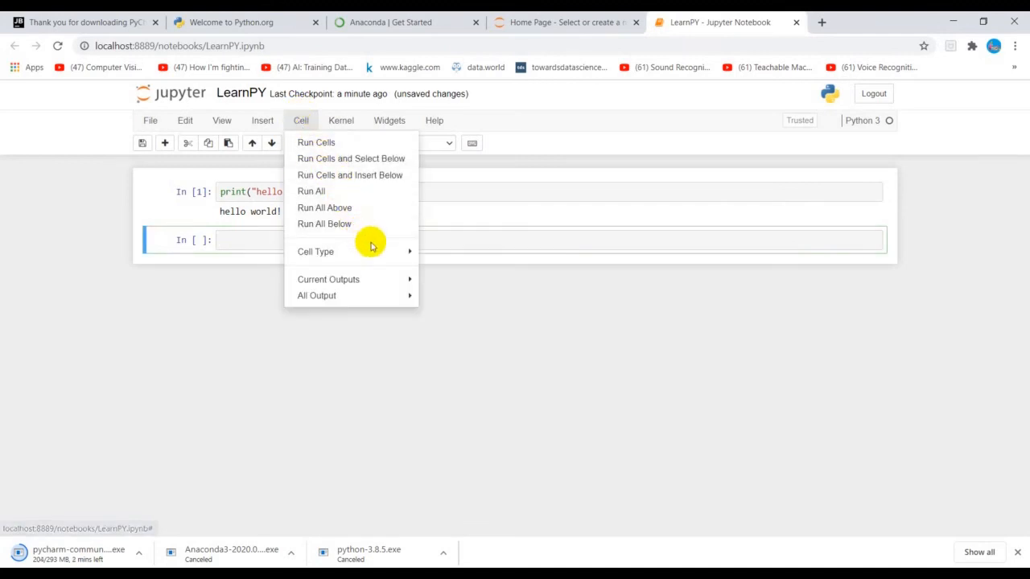
pyautogui.moveTo(402, 276)
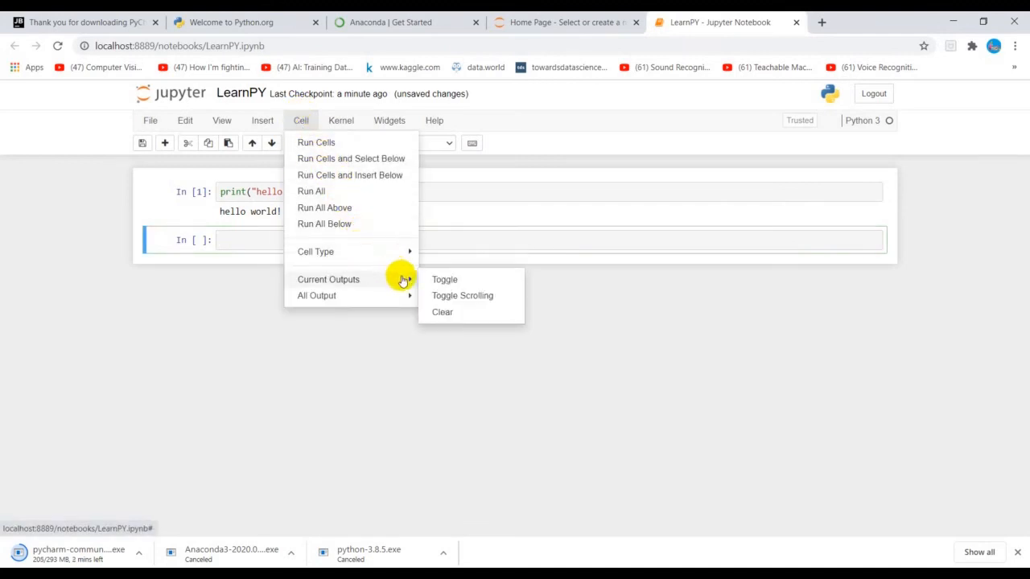
pyautogui.click(465, 314)
pyautogui.click(338, 194)
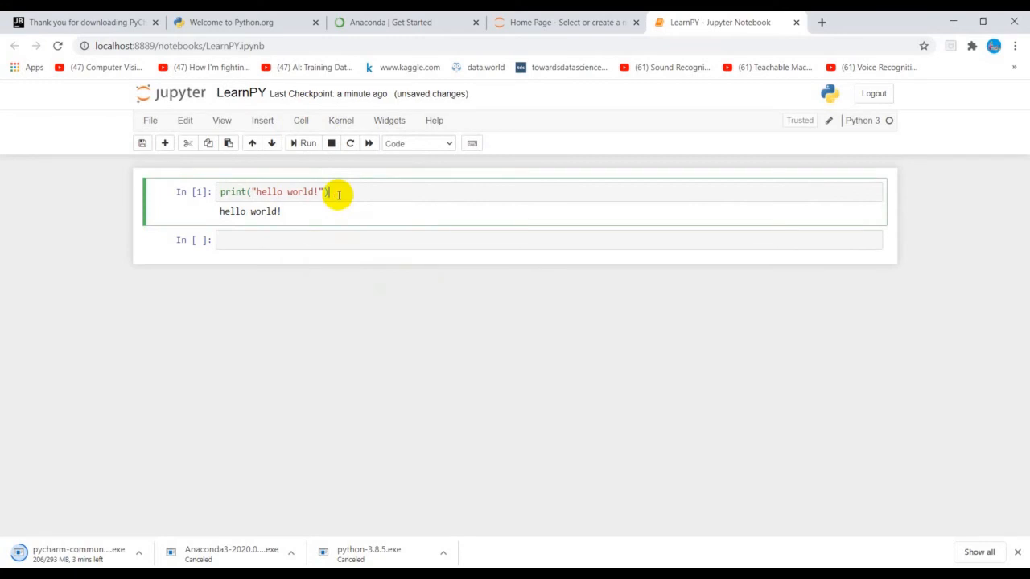
pyautogui.click(300, 122)
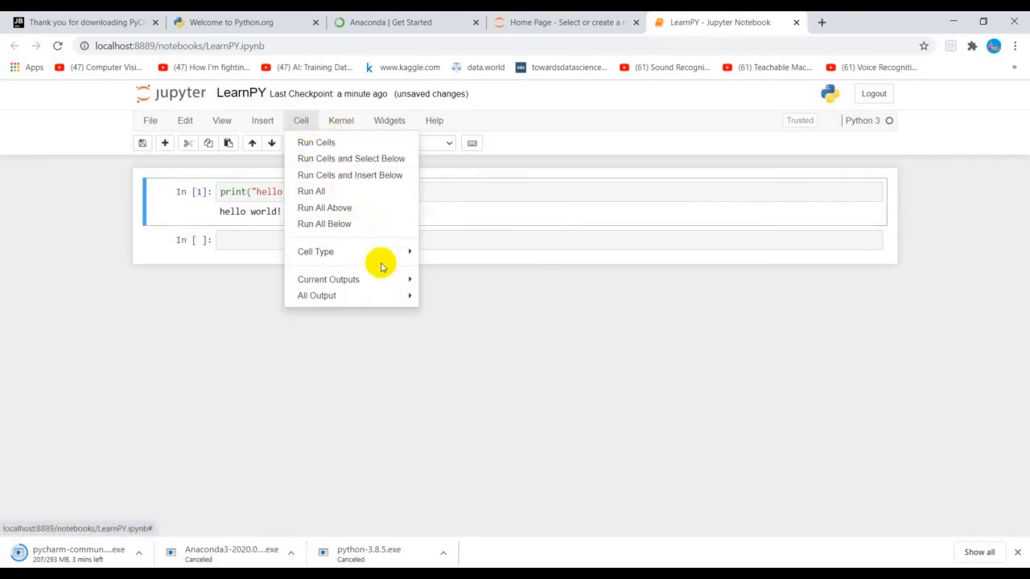
pyautogui.moveTo(383, 285)
pyautogui.click(457, 311)
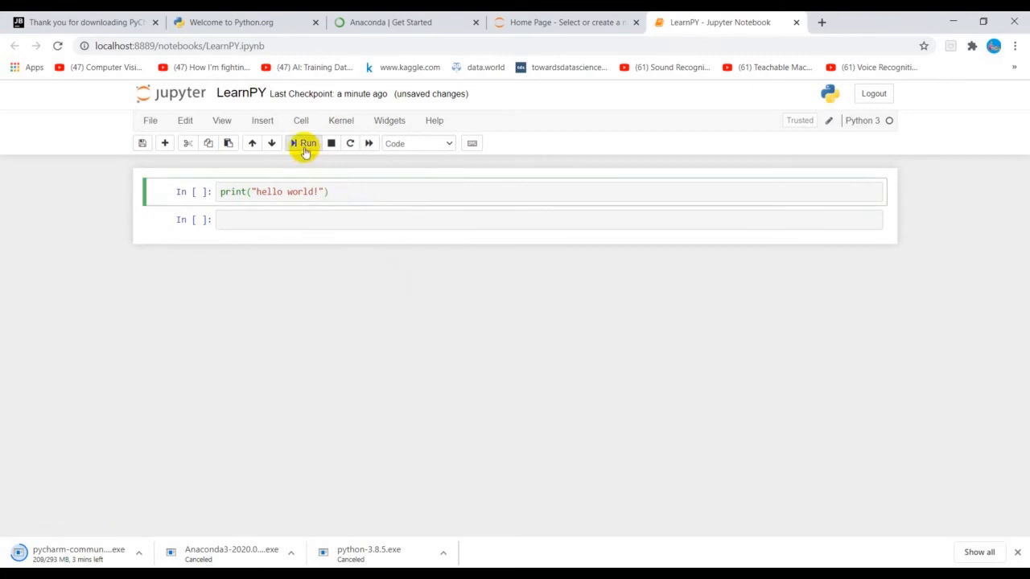
pyautogui.click(305, 150)
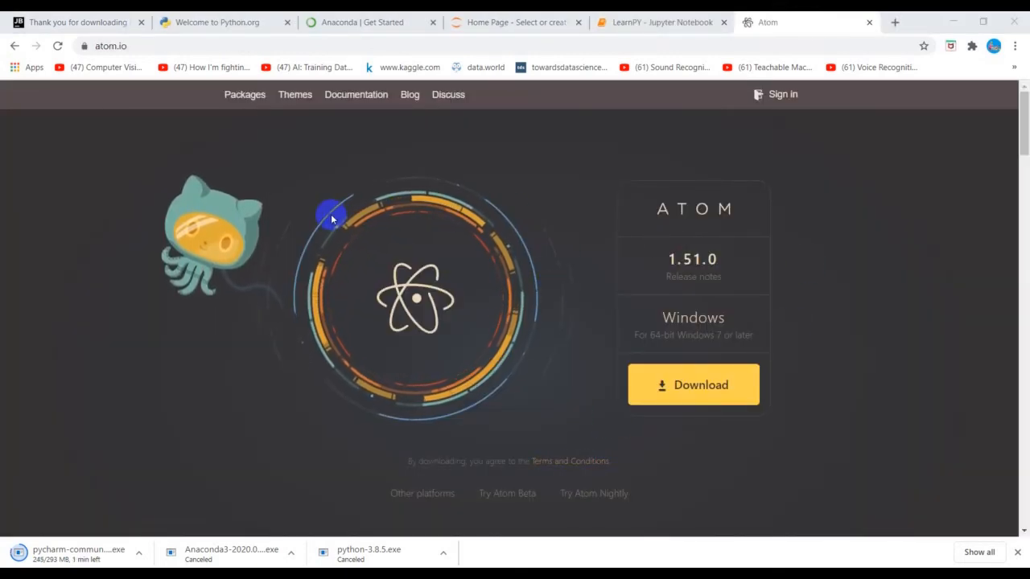
# Step: Examine the Atom editor's download page at atom.io, then return to the LearnPY notebook
pyautogui.click(132, 49)
pyautogui.click(134, 45)
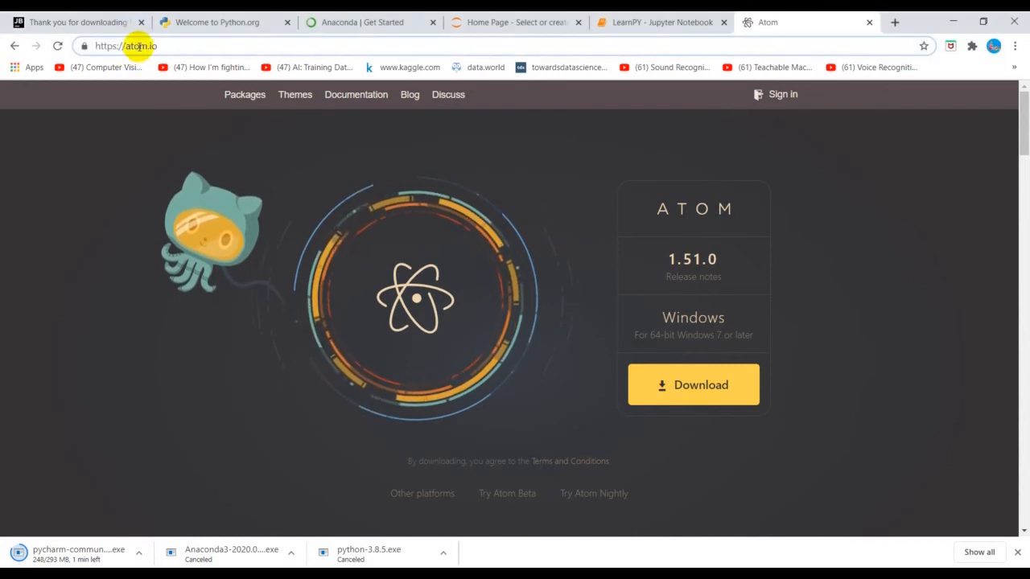
pyautogui.click(396, 257)
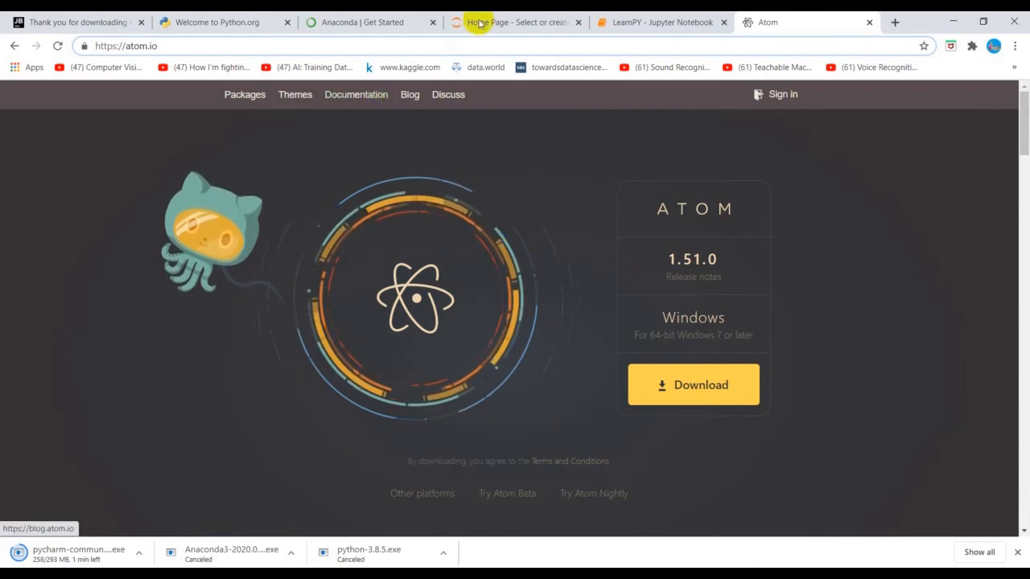
pyautogui.click(636, 21)
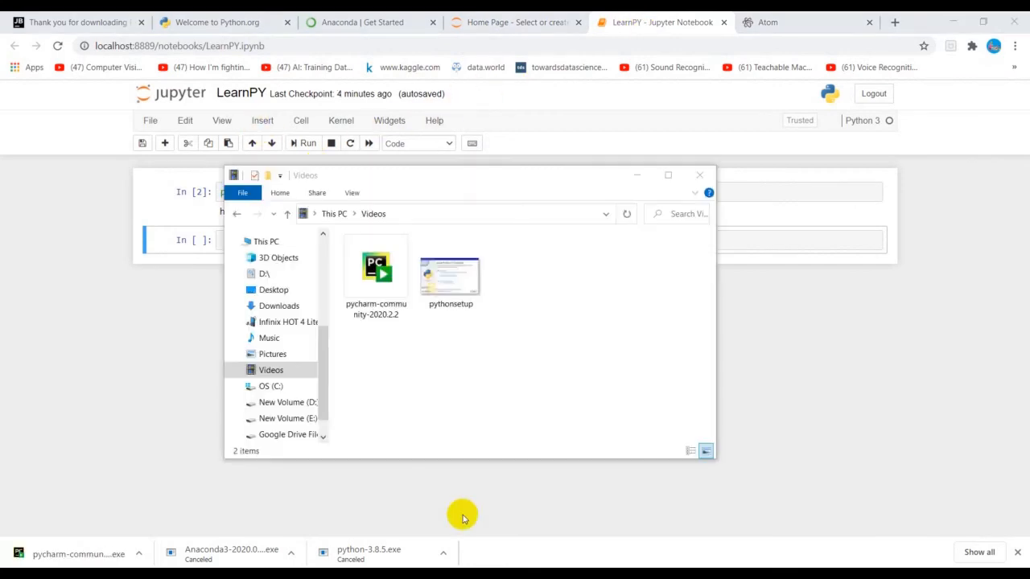
# Step: Launch the pycharm-community-2020.2.2 installer from the Videos folder and accept the default destination folder
pyautogui.click(460, 390)
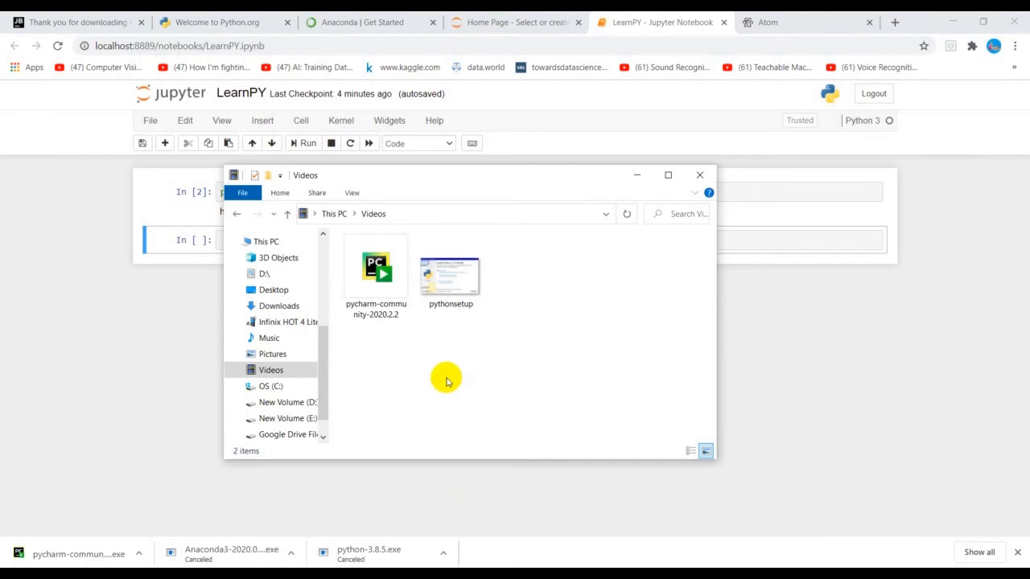
pyautogui.doubleClick(393, 312)
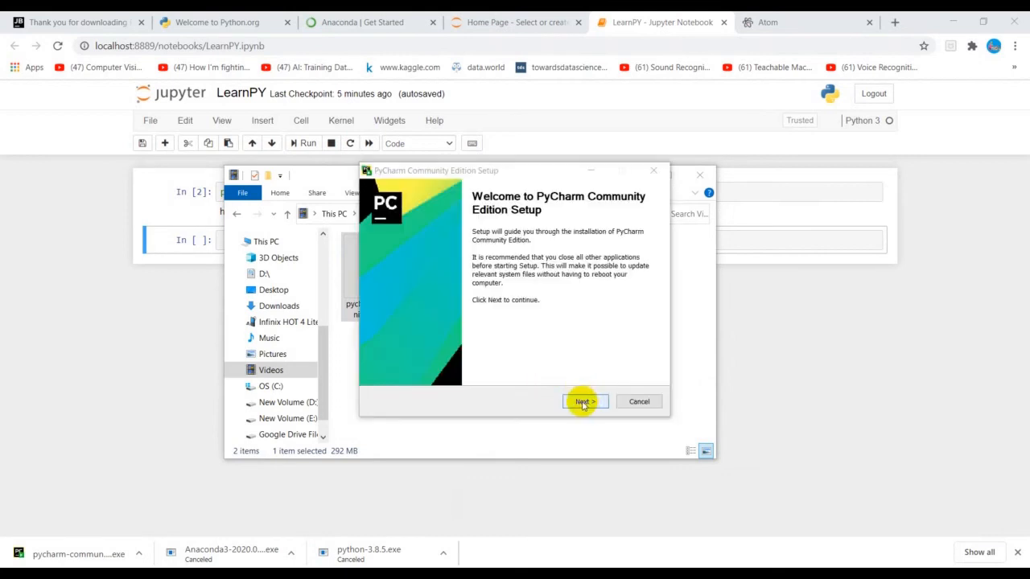
pyautogui.click(584, 404)
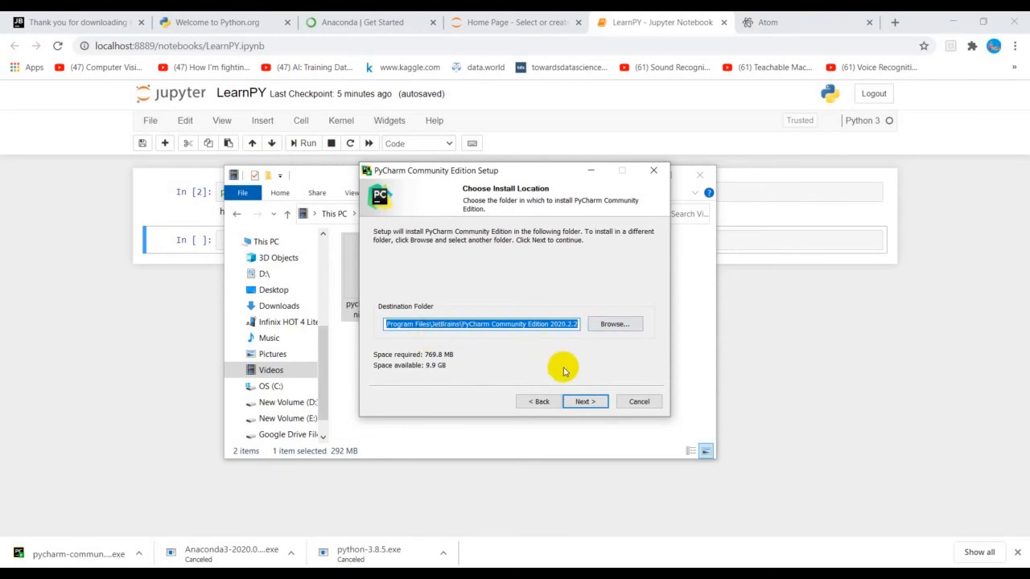
pyautogui.click(571, 401)
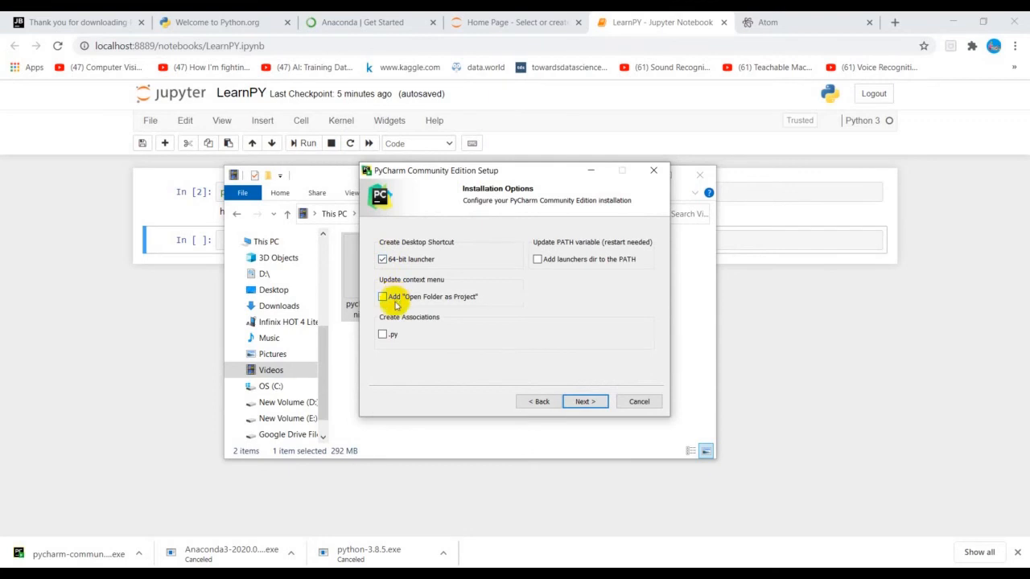
# Step: Enable the .py file association alongside the 64-bit launcher shortcut and install PyCharm Community Edition
pyautogui.click(382, 336)
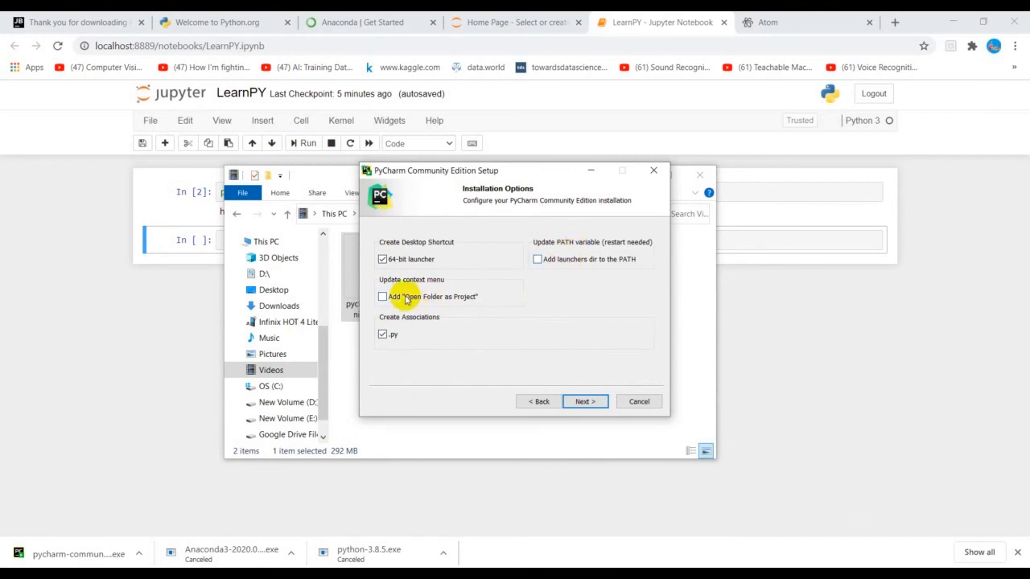
pyautogui.click(586, 401)
pyautogui.click(586, 402)
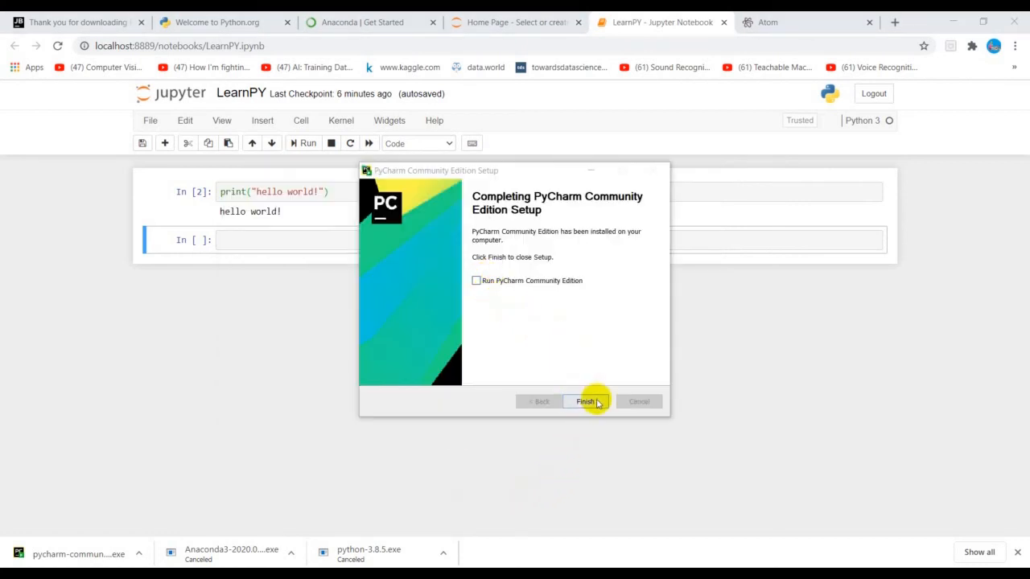
# Step: Finish the setup with Run PyCharm Community Edition enabled, and start PyCharm with the Darcula theme and no featured plugins
pyautogui.click(476, 280)
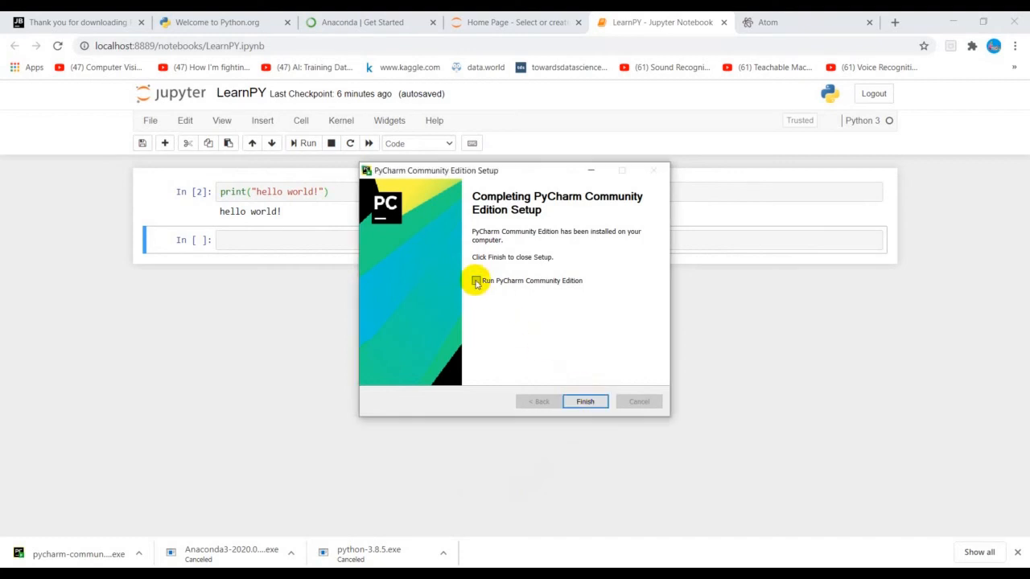
pyautogui.click(585, 401)
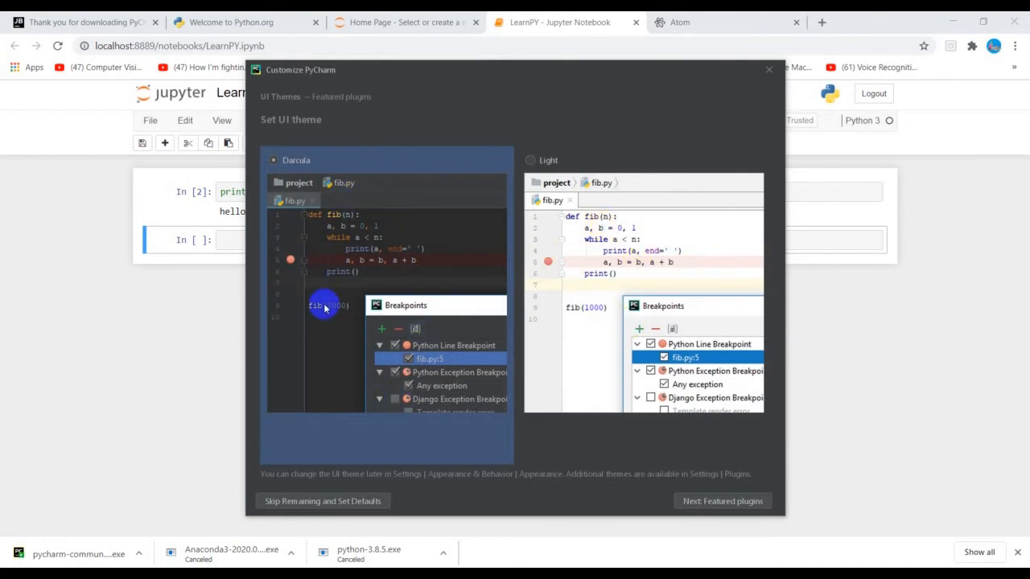
pyautogui.click(724, 503)
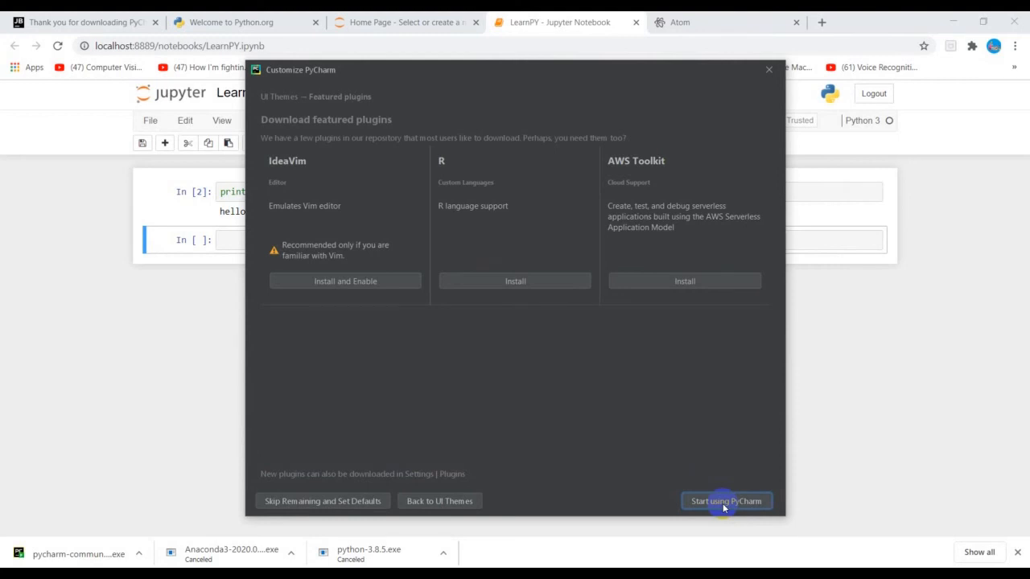
pyautogui.click(723, 501)
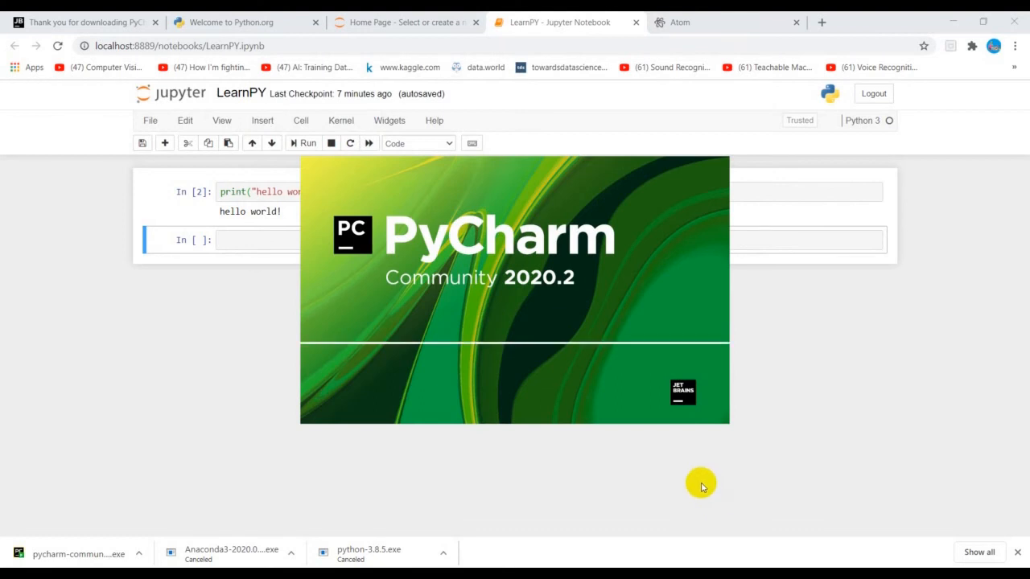
# Step: Create a new project named pythonProject with a new Virtualenv environment and the main.py welcome script
pyautogui.click(489, 266)
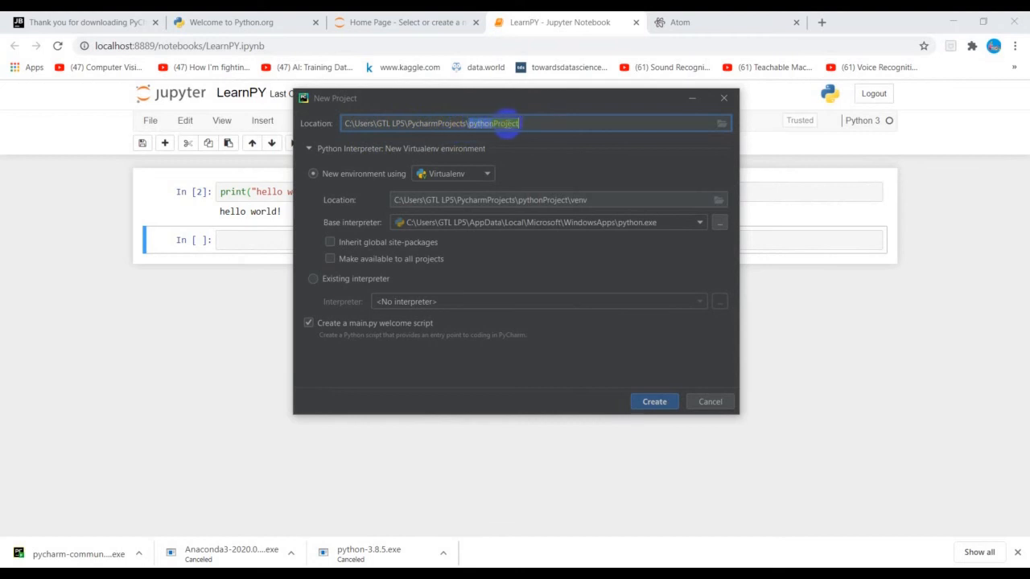
pyautogui.click(523, 124)
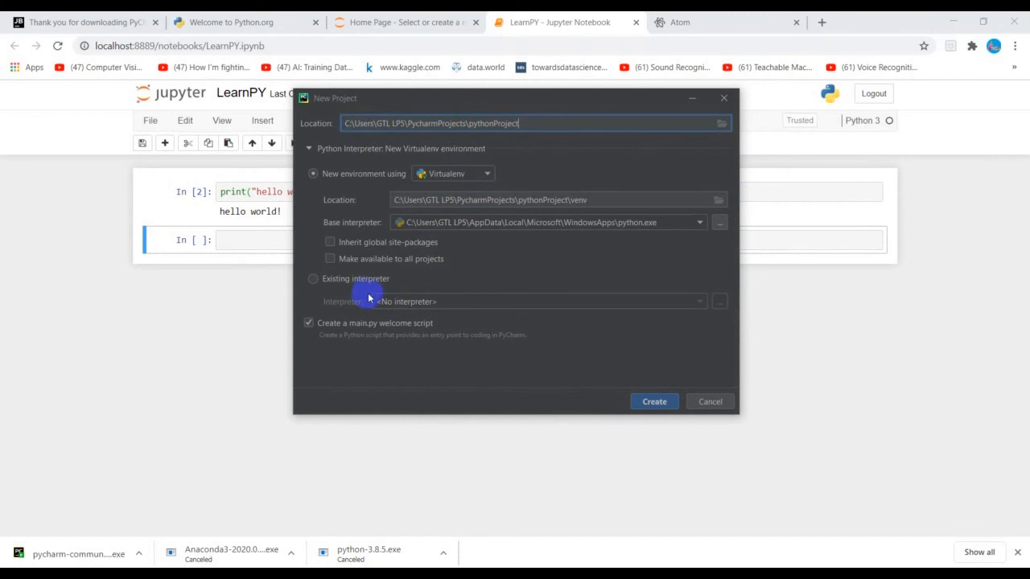
pyautogui.click(314, 279)
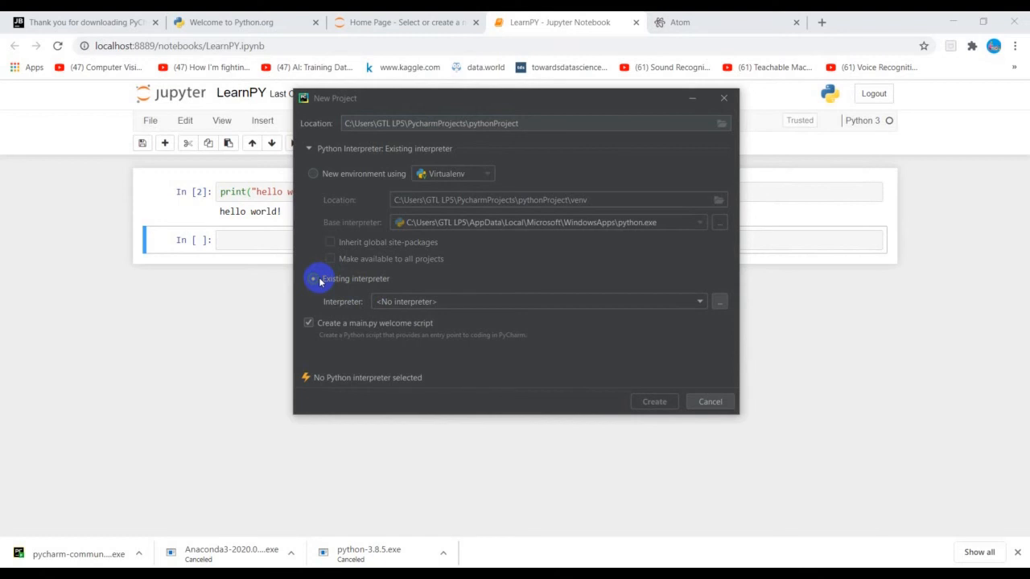
pyautogui.click(317, 179)
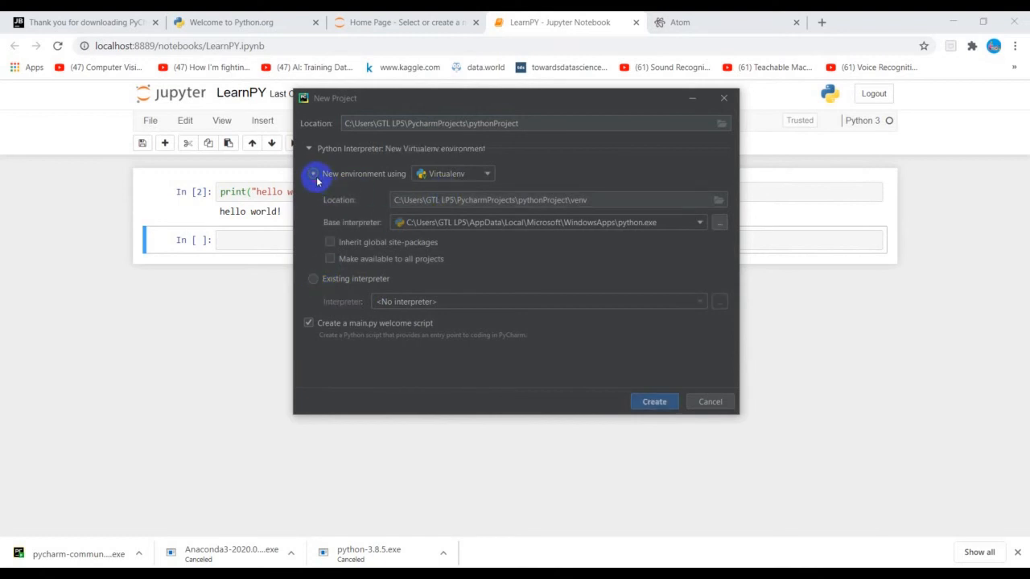
pyautogui.click(662, 404)
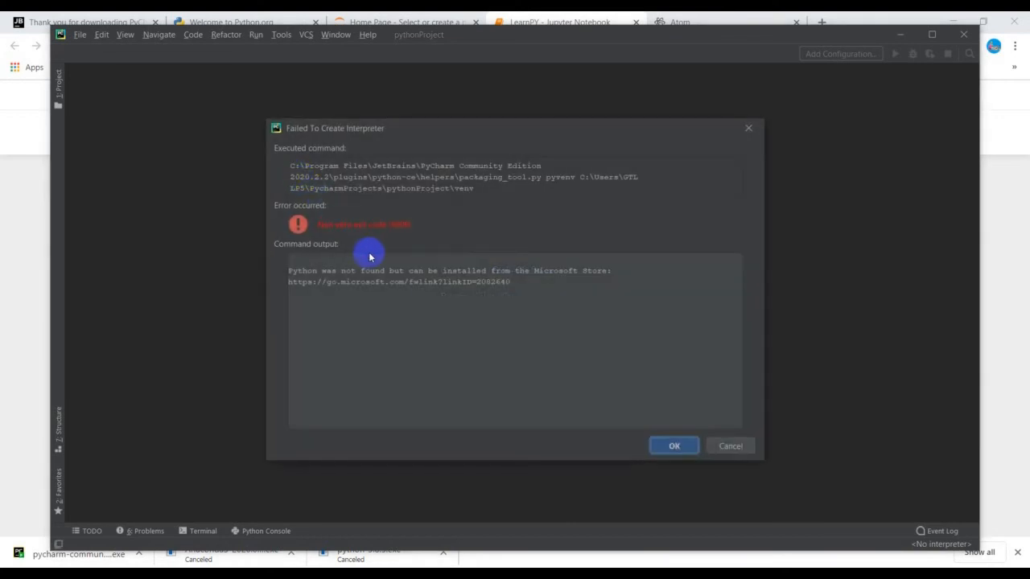
# Step: Dismiss the interpreter creation error and close the Tip of the Day
pyautogui.click(674, 447)
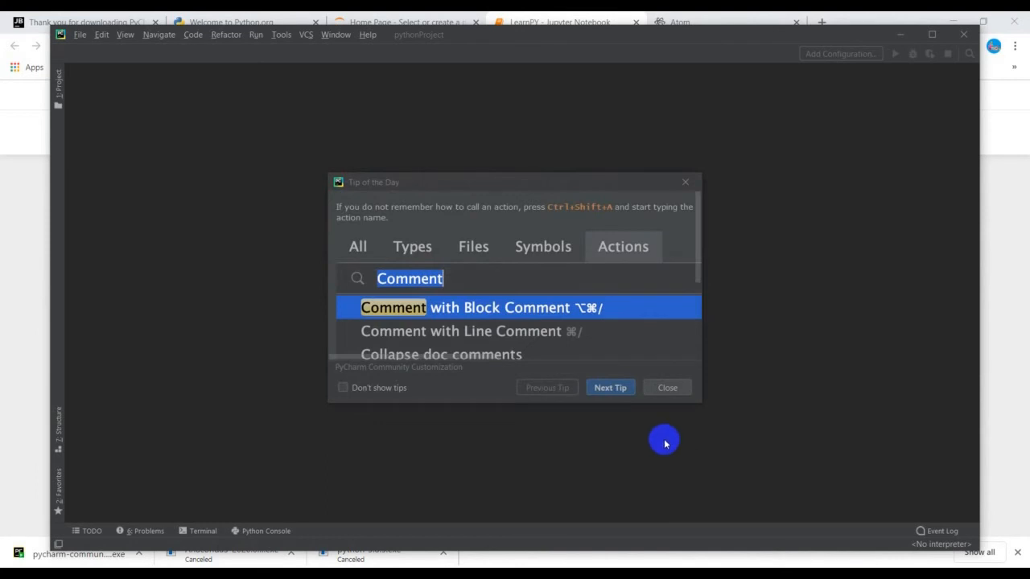
pyautogui.click(618, 394)
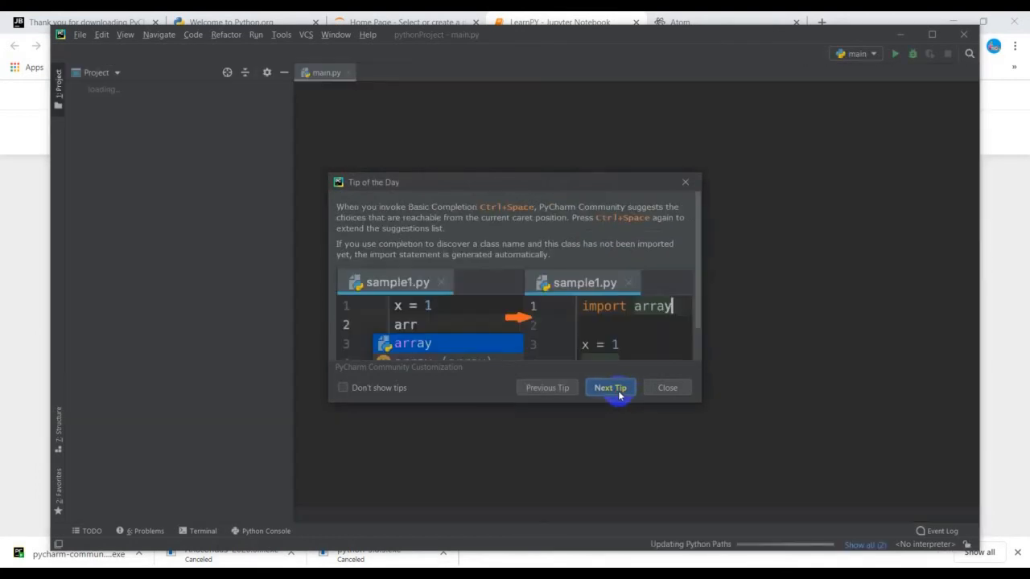
pyautogui.click(678, 182)
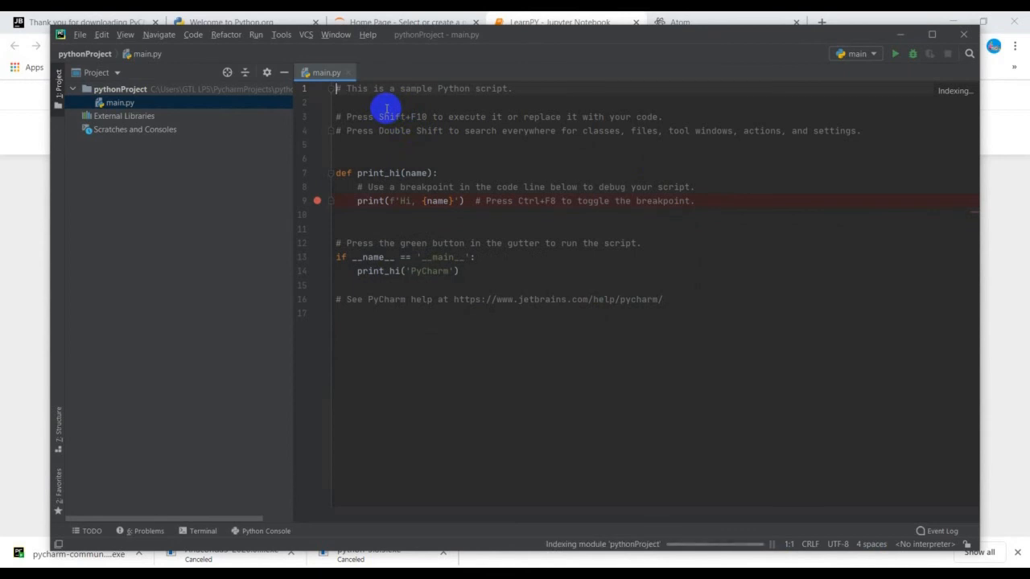
pyautogui.click(81, 36)
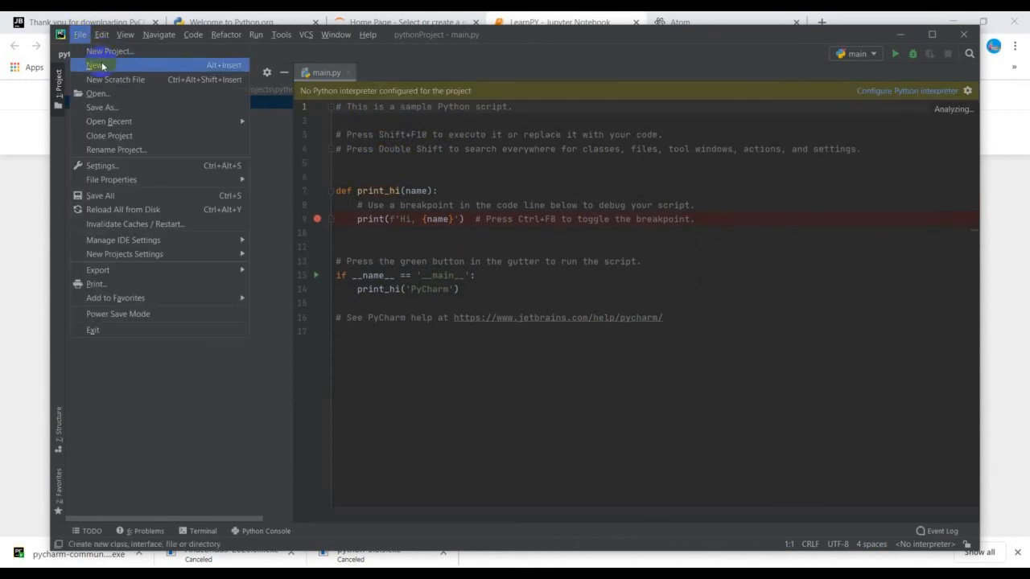
pyautogui.click(95, 65)
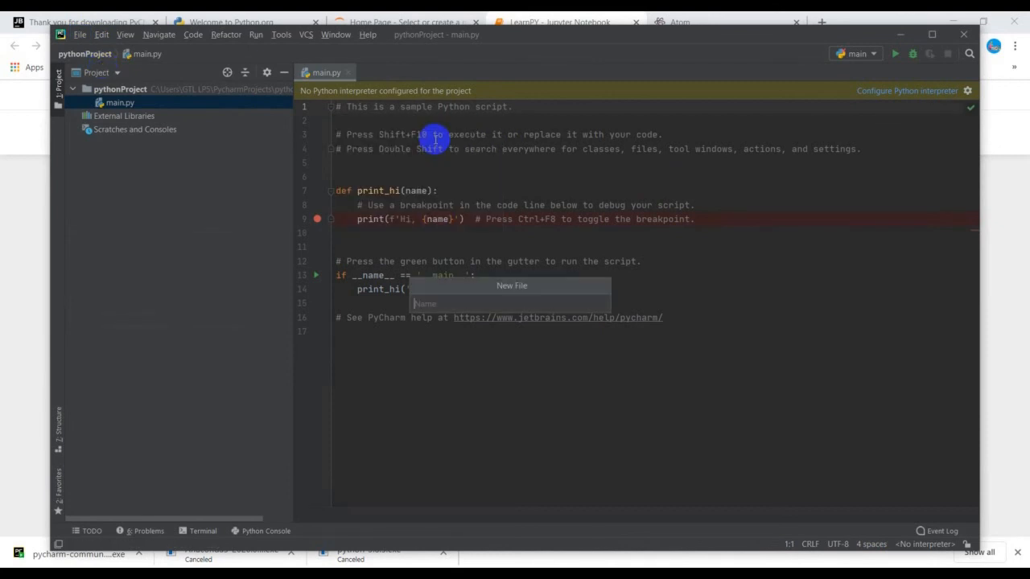
pyautogui.click(449, 144)
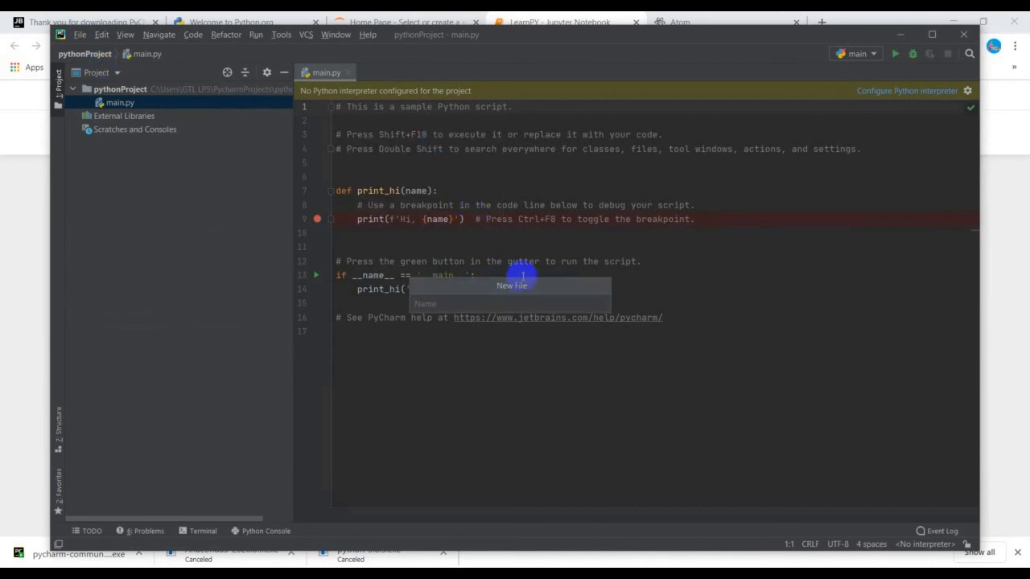
pyautogui.click(422, 219)
# Step: Create another project named pythonProjectTest with a new Virtualenv environment and open it in a new window
pyautogui.click(81, 39)
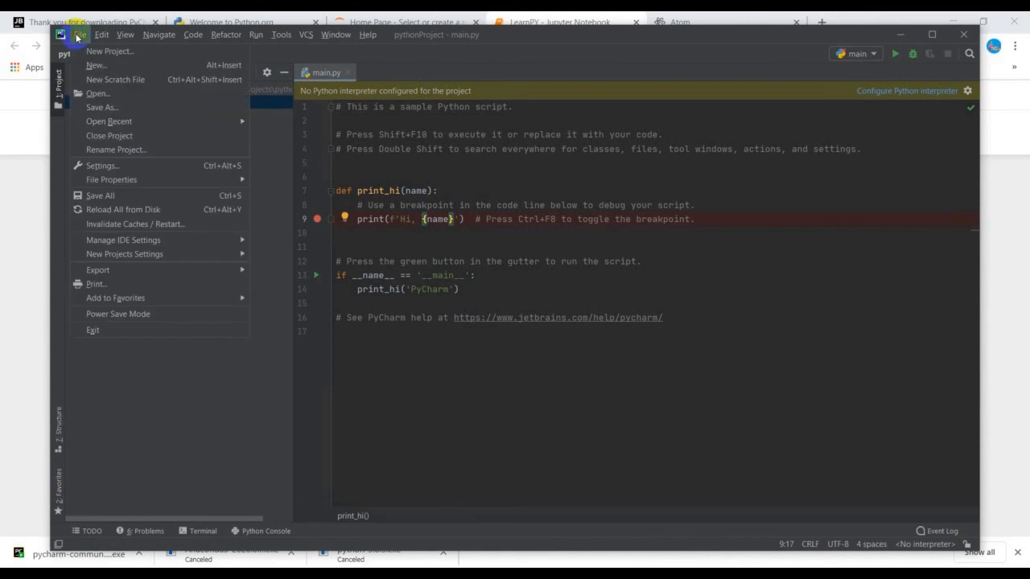
pyautogui.click(97, 55)
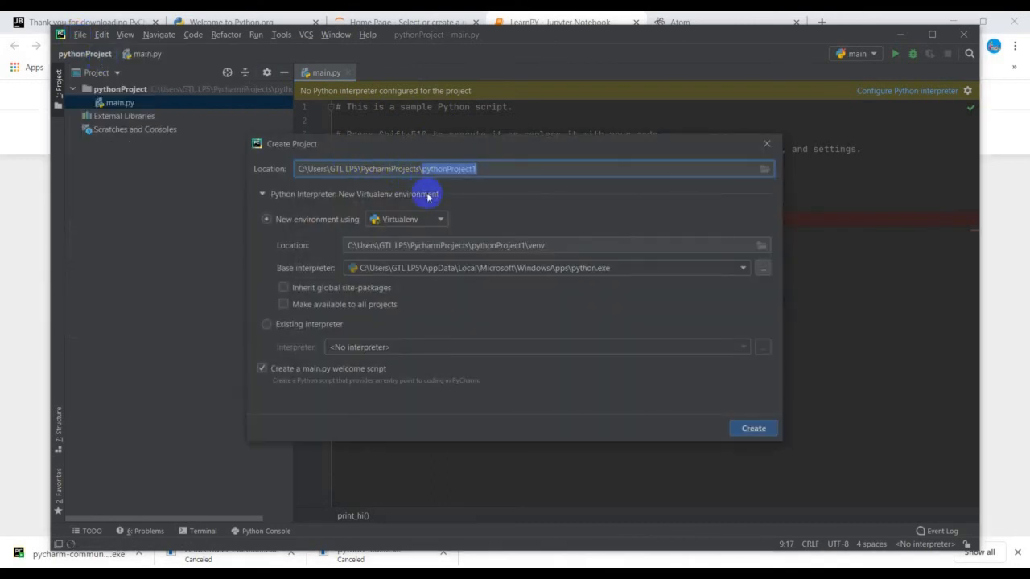
pyautogui.click(491, 170)
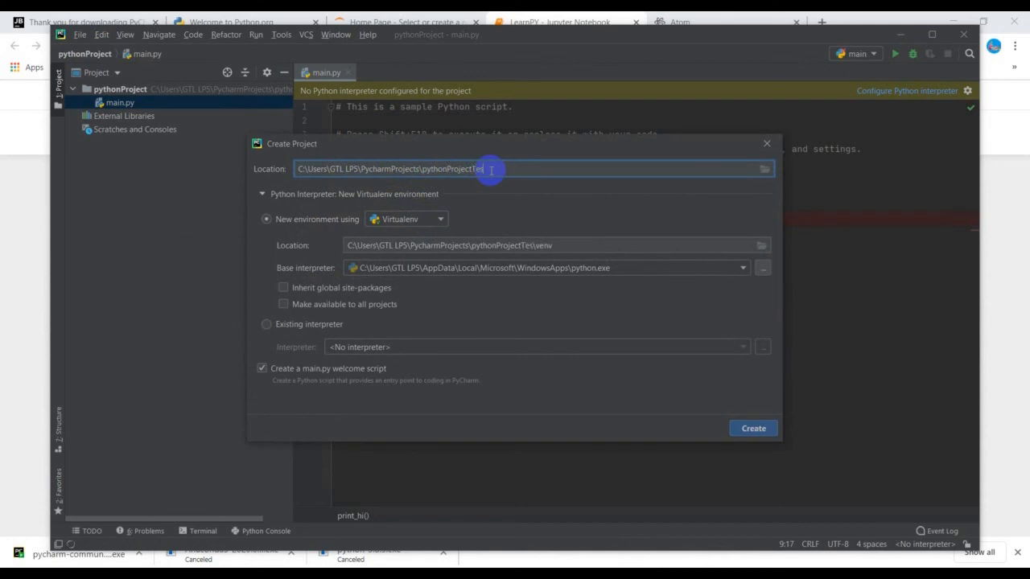
pyautogui.click(752, 427)
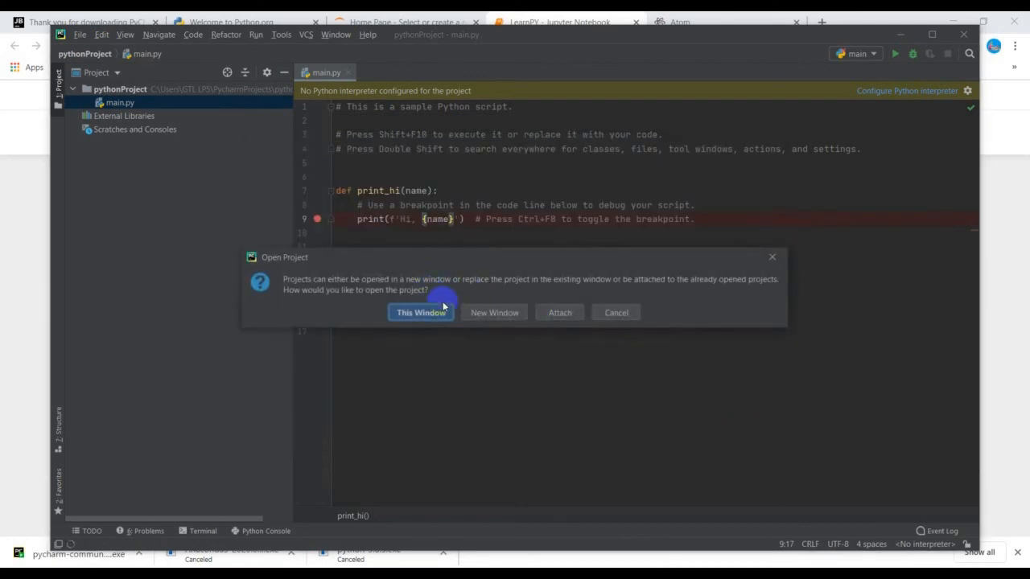
pyautogui.click(480, 313)
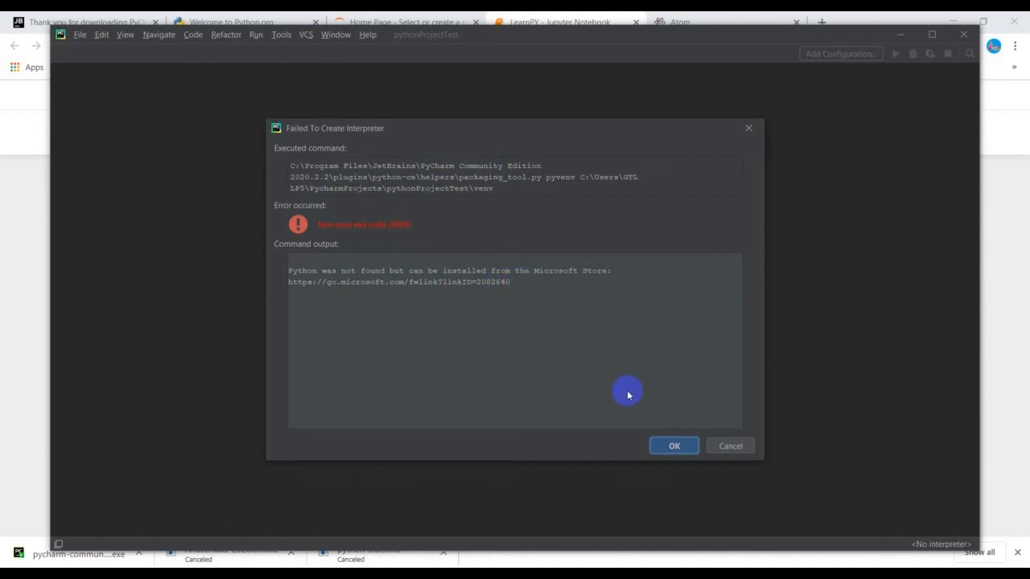
# Step: Dismiss the interpreter error and create project pythonProject1 in a new window, with a Virtualenv environment based on C:\Python38\python.exe
pyautogui.click(674, 445)
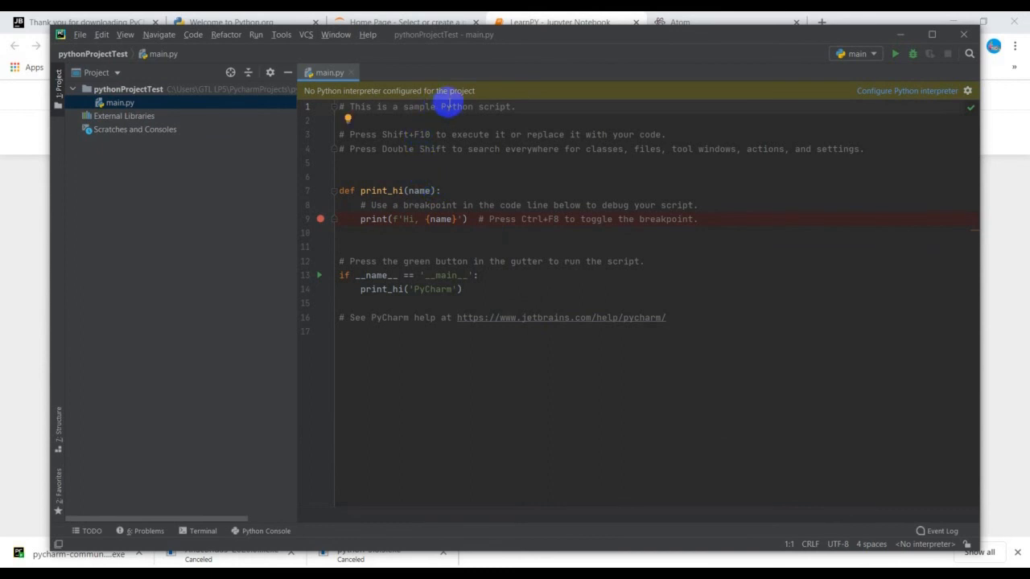
pyautogui.click(80, 34)
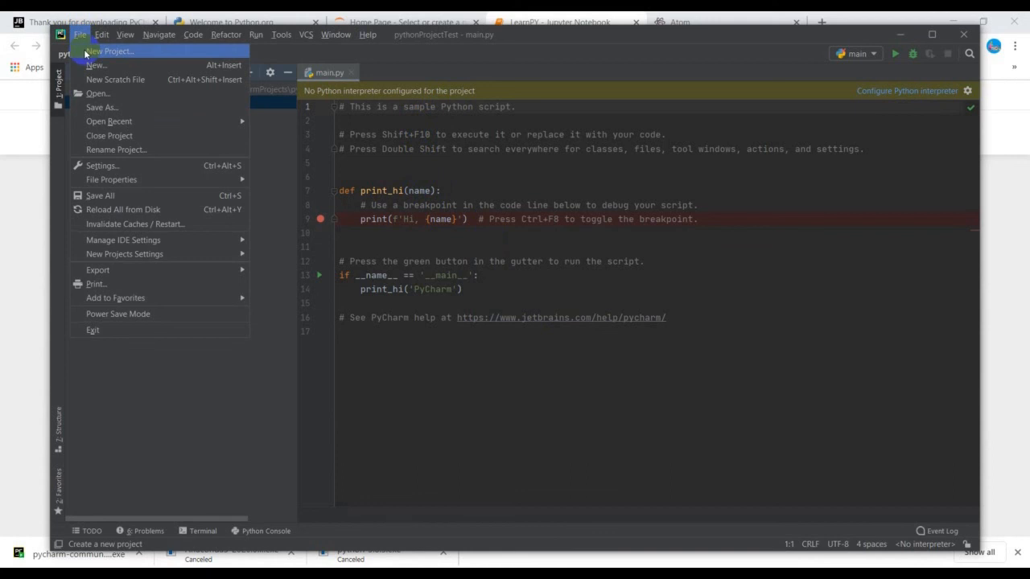
pyautogui.click(97, 51)
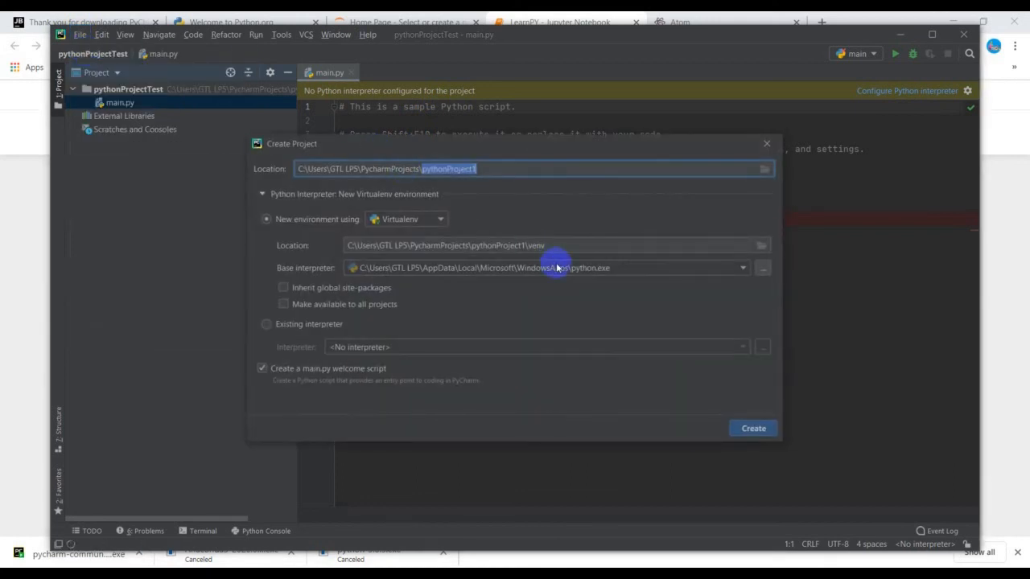
pyautogui.click(626, 266)
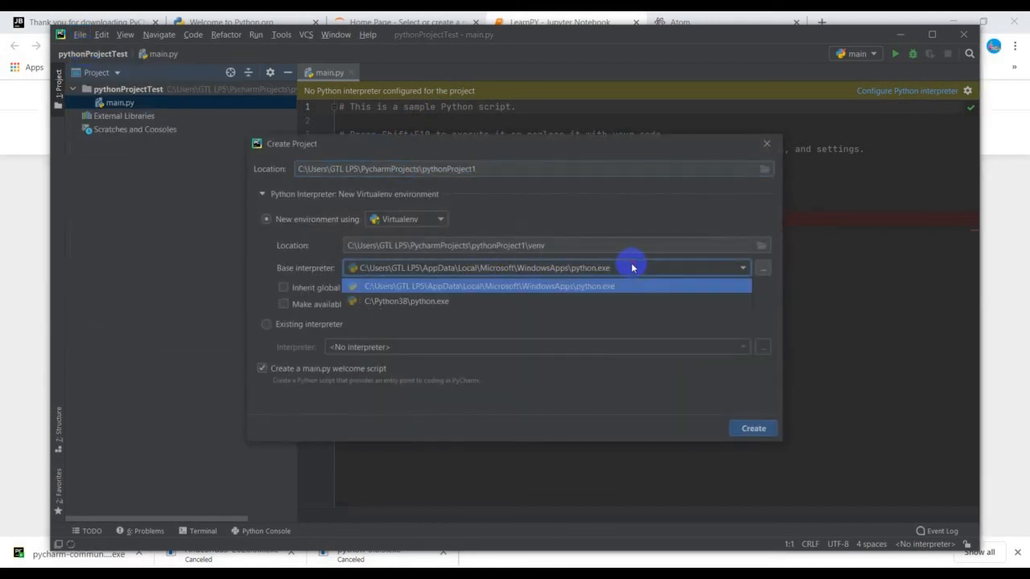
pyautogui.click(473, 301)
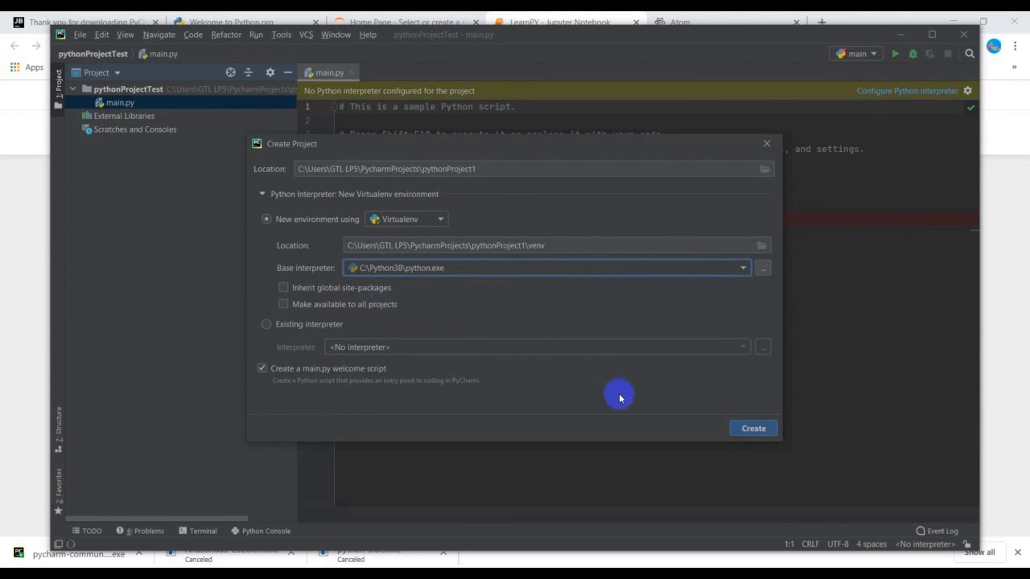
pyautogui.click(741, 428)
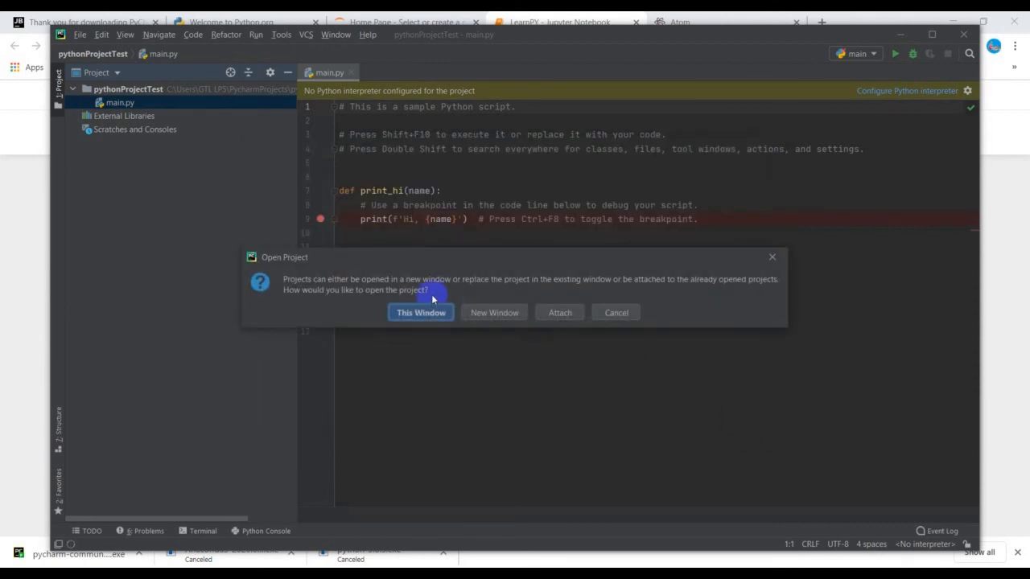
pyautogui.click(490, 312)
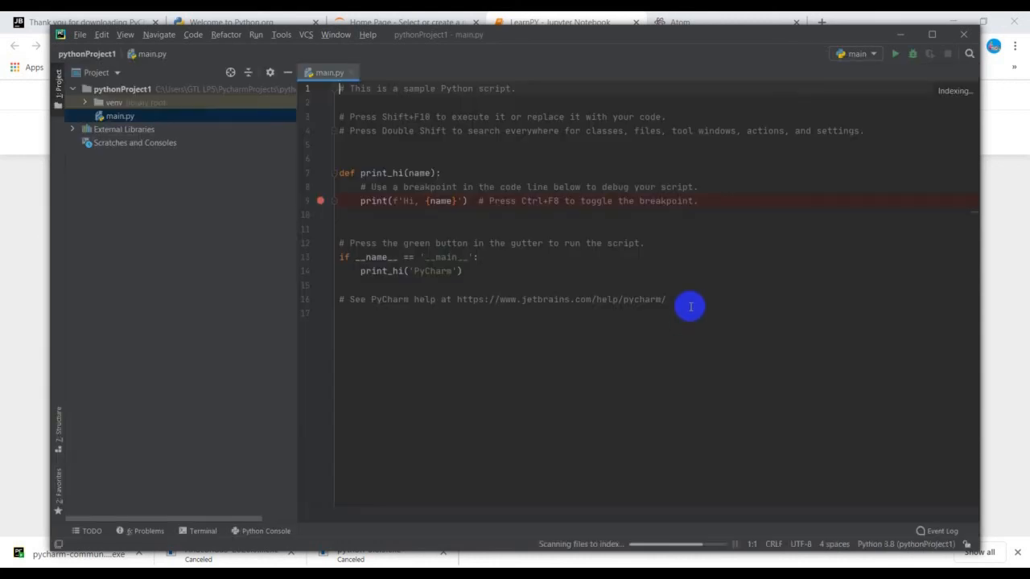
# Step: Replace all the sample code in main.py with print('hello world') and run main
pyautogui.moveTo(689, 305); pyautogui.dragTo(342, 88)
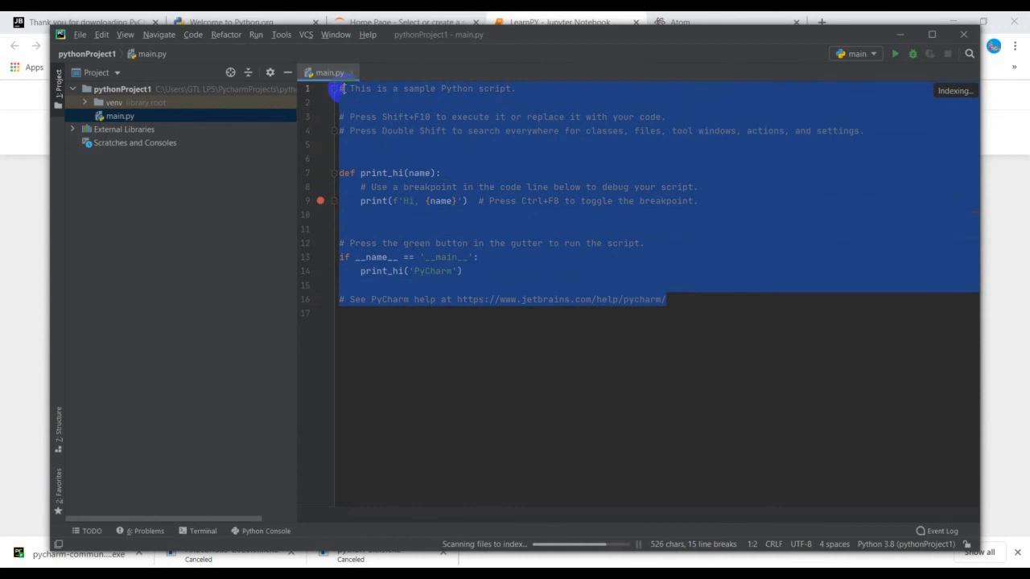
pyautogui.press('BackSpace')
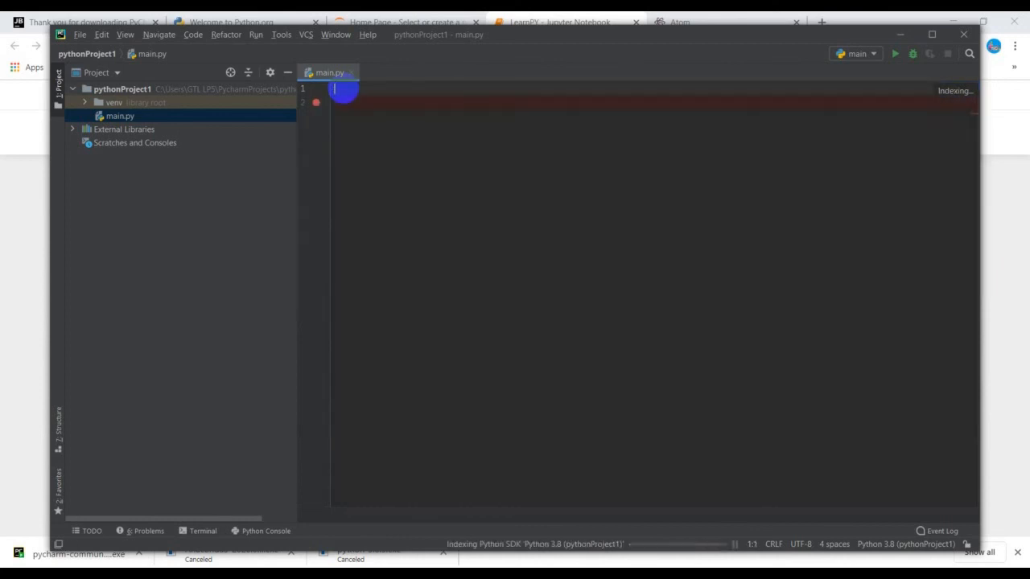
pyautogui.press('Return')
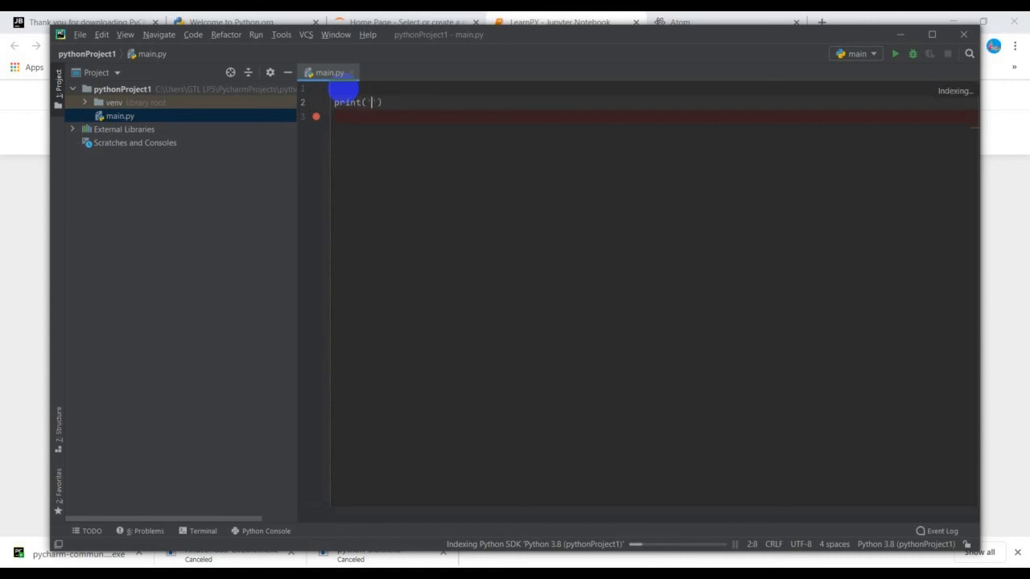
pyautogui.write('ello world')
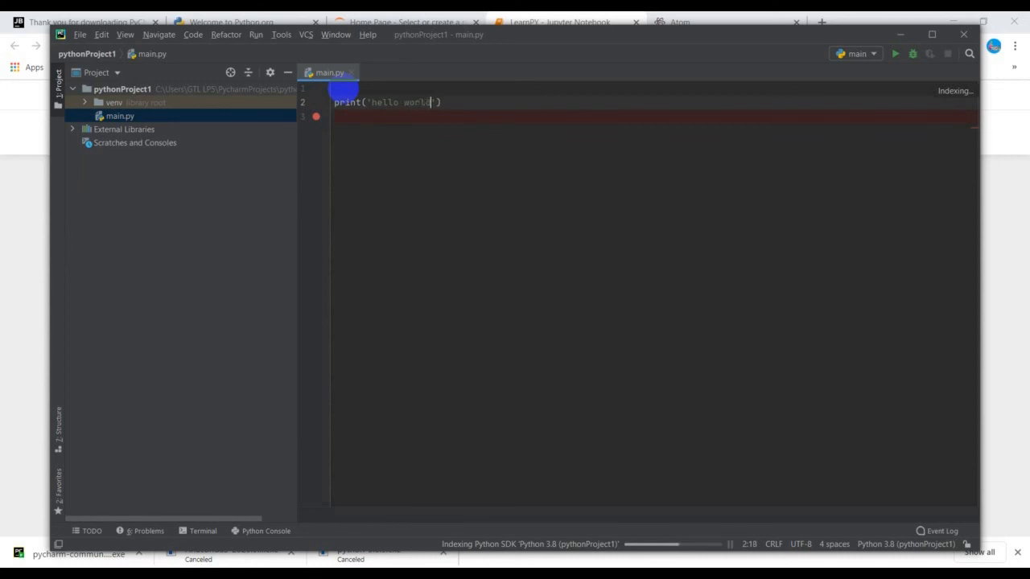
pyautogui.click(256, 36)
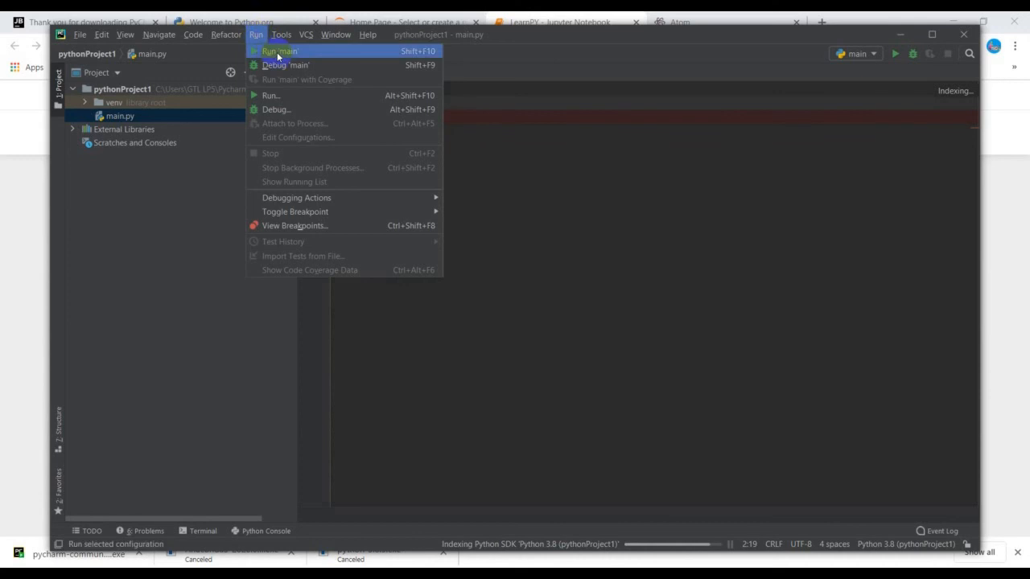
pyautogui.click(278, 51)
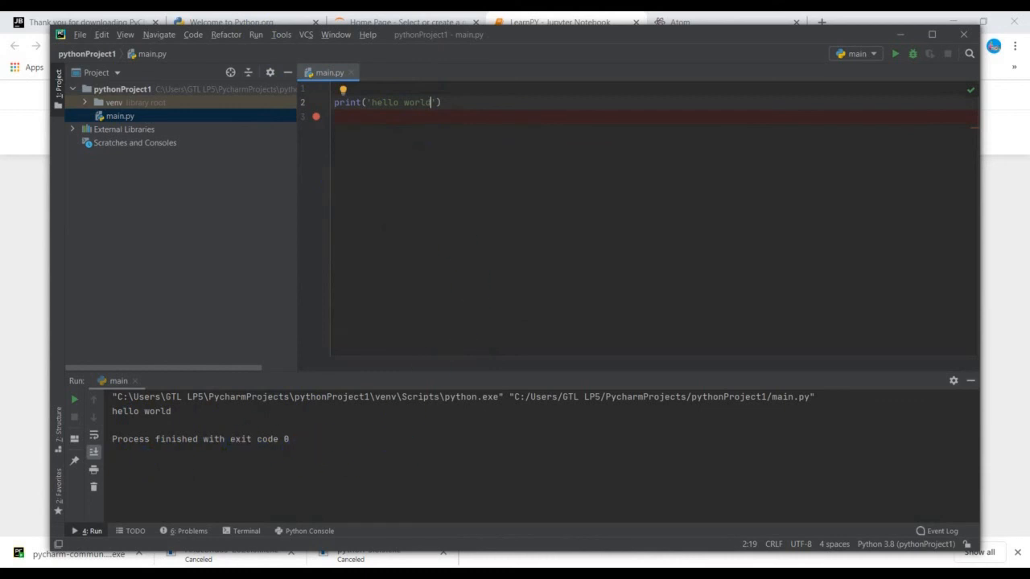
# Step: Minimize all open PyCharm project windows to return to the LearnPY Jupyter notebook in the browser
pyautogui.click(900, 36)
pyautogui.click(904, 32)
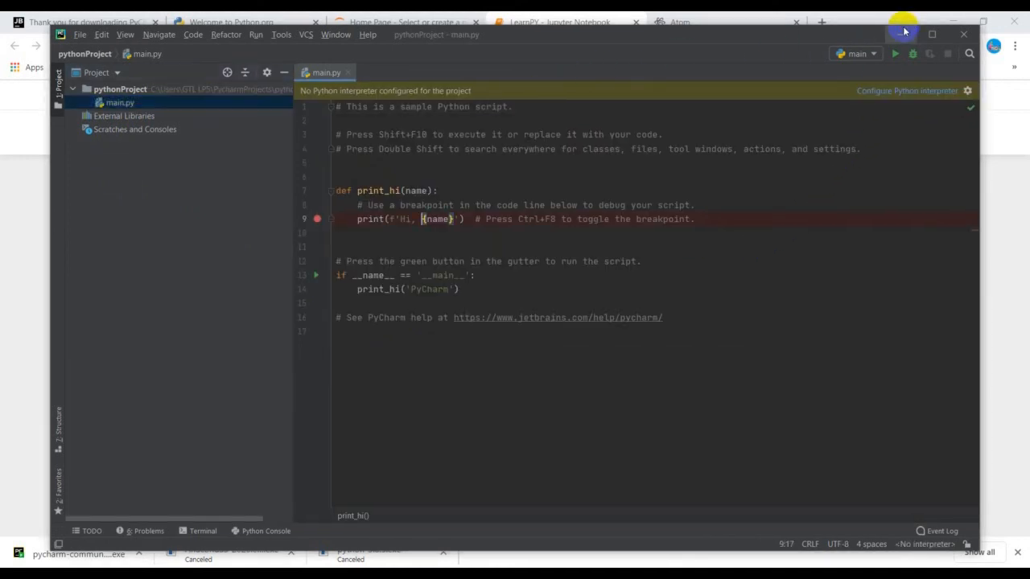
pyautogui.click(904, 32)
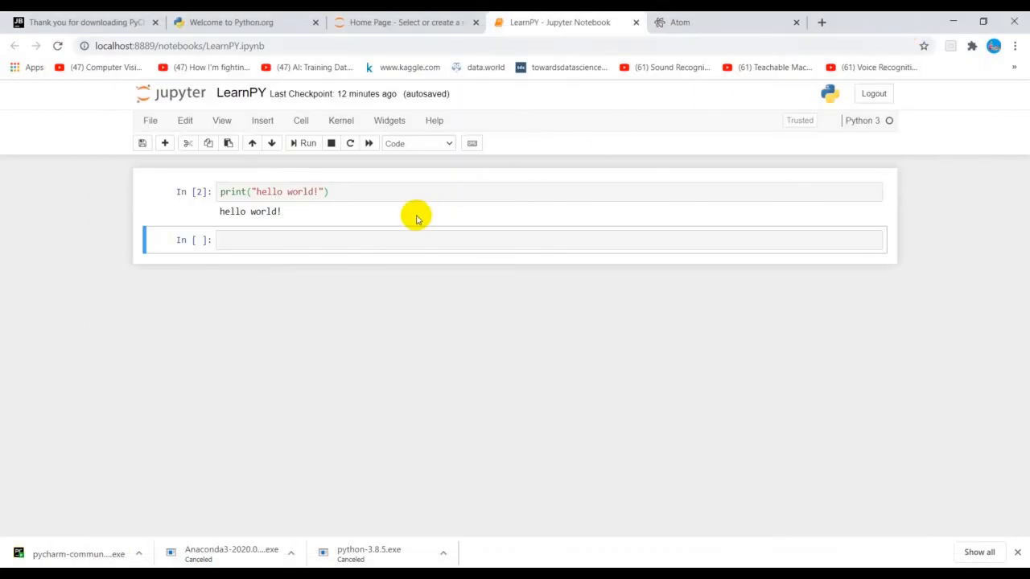